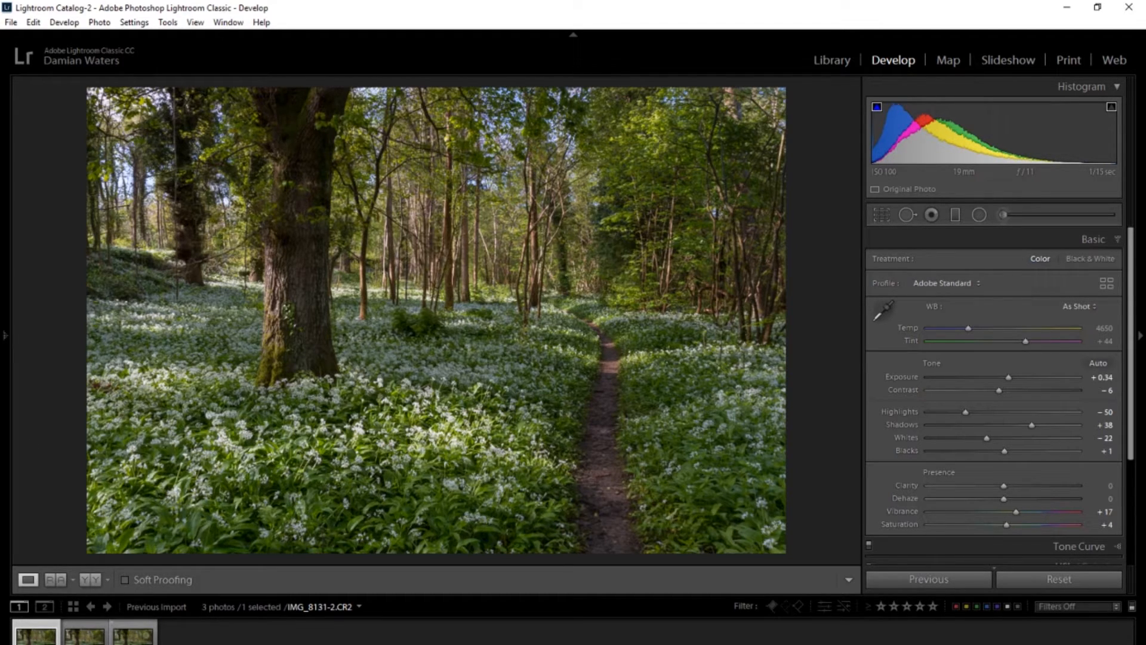
- Select all three photos and review the options for synchronizing their develop settings without applying them
key(ctrl+a)
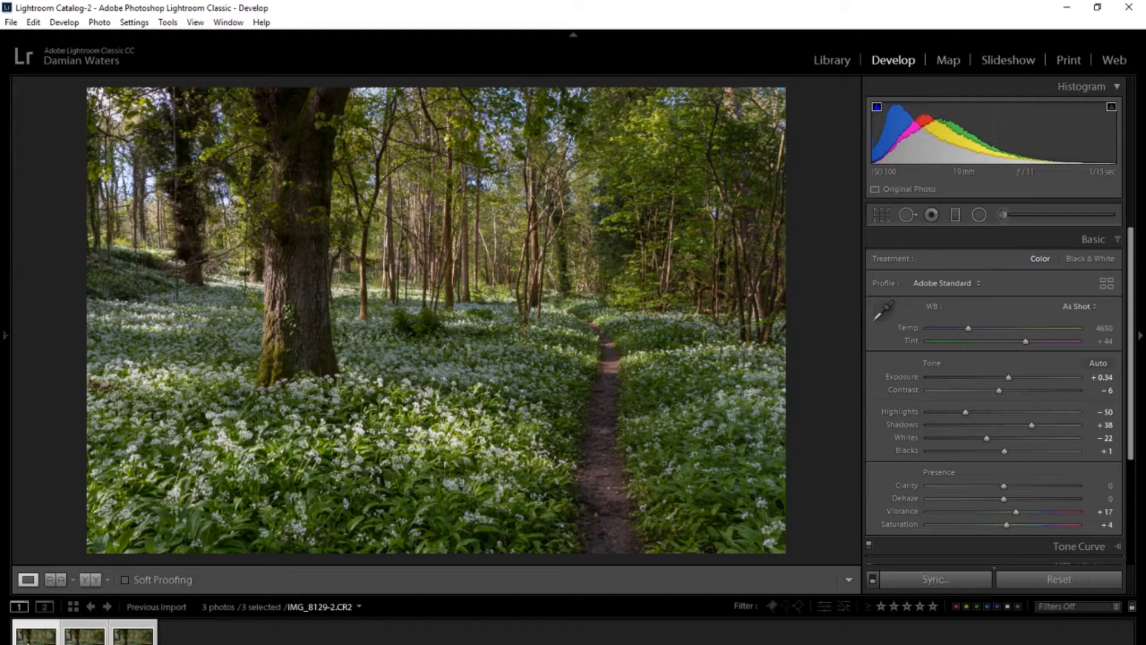
click(931, 580)
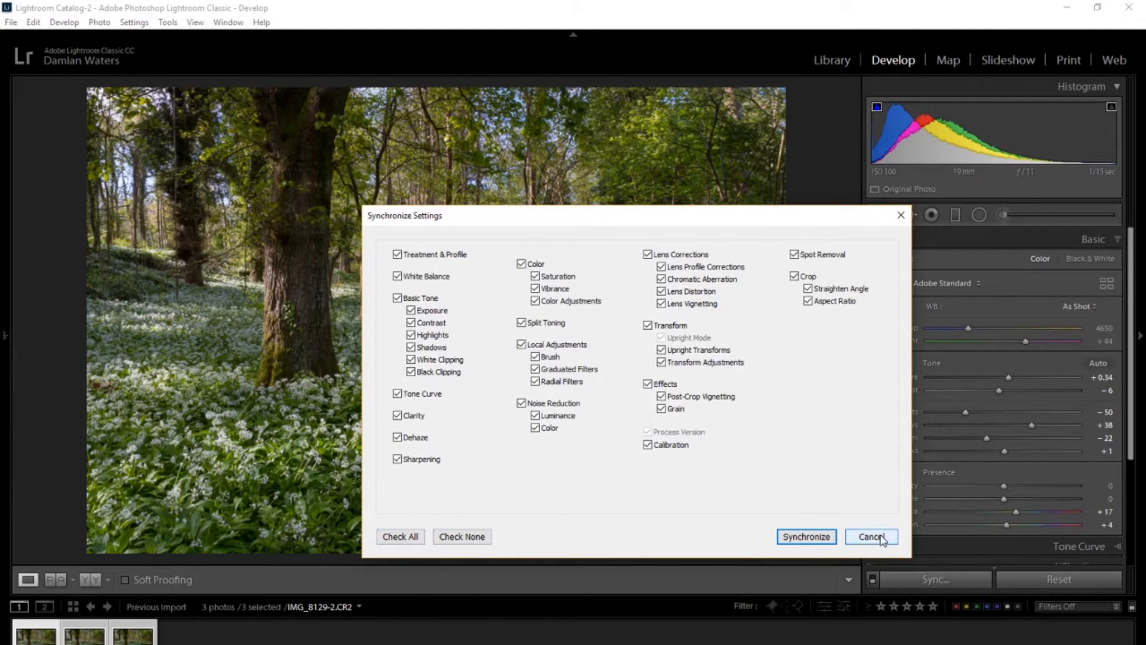
click(865, 537)
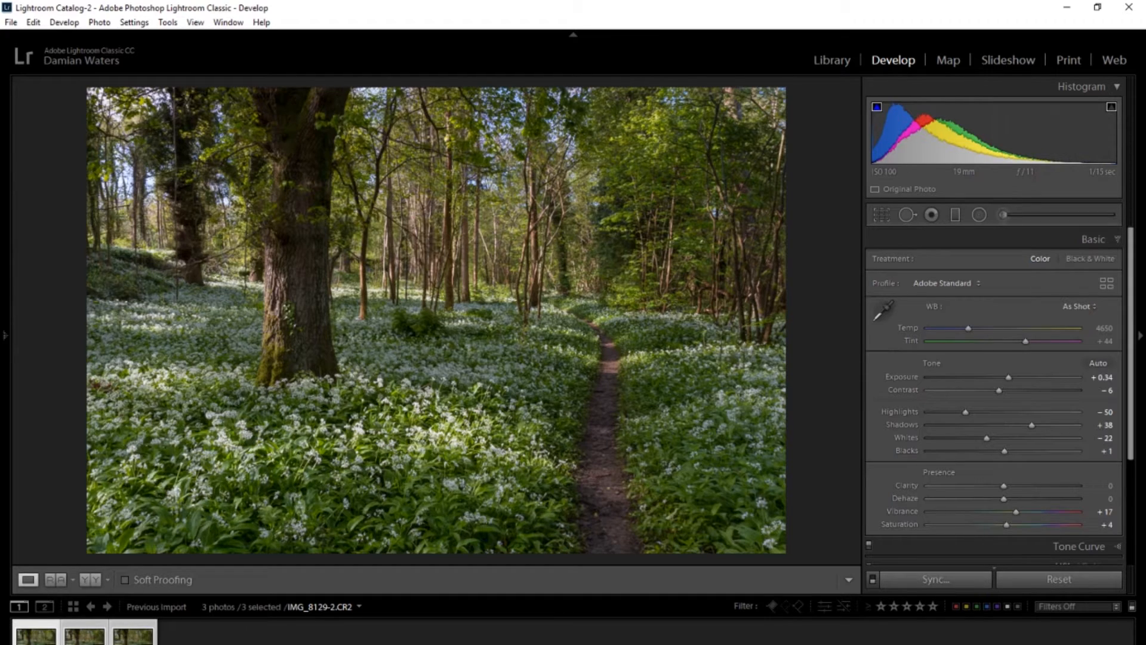
- Collapse the Basic adjustments and check the Detail settings for sharpening and noise reduction
click(132, 636)
click(1098, 239)
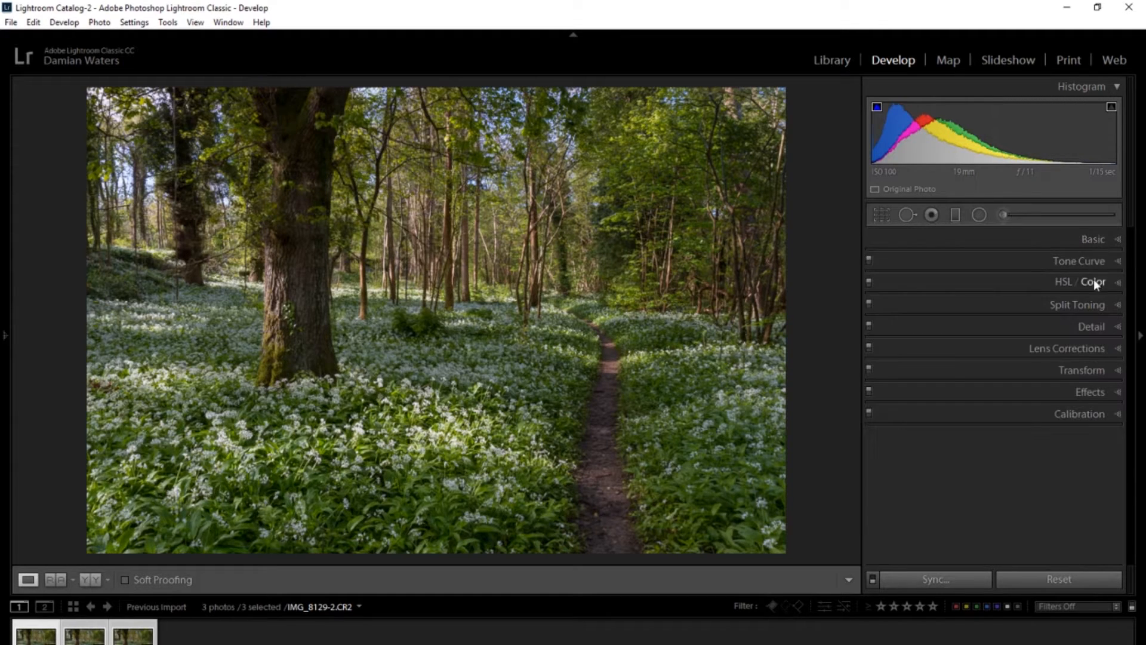
click(1088, 324)
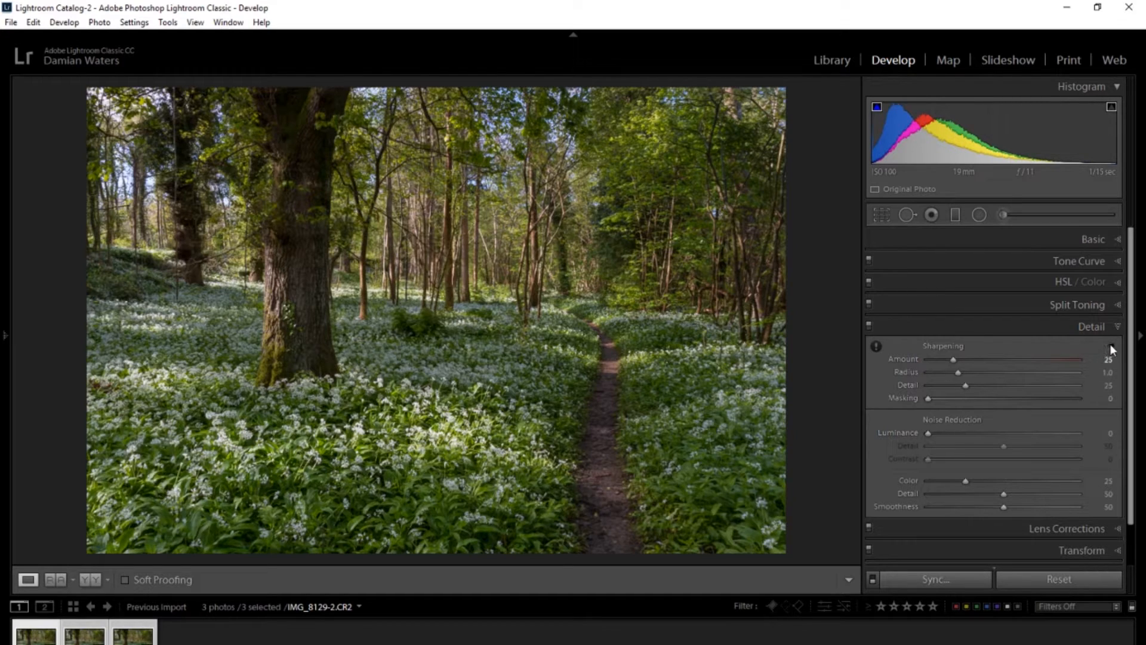
click(1098, 330)
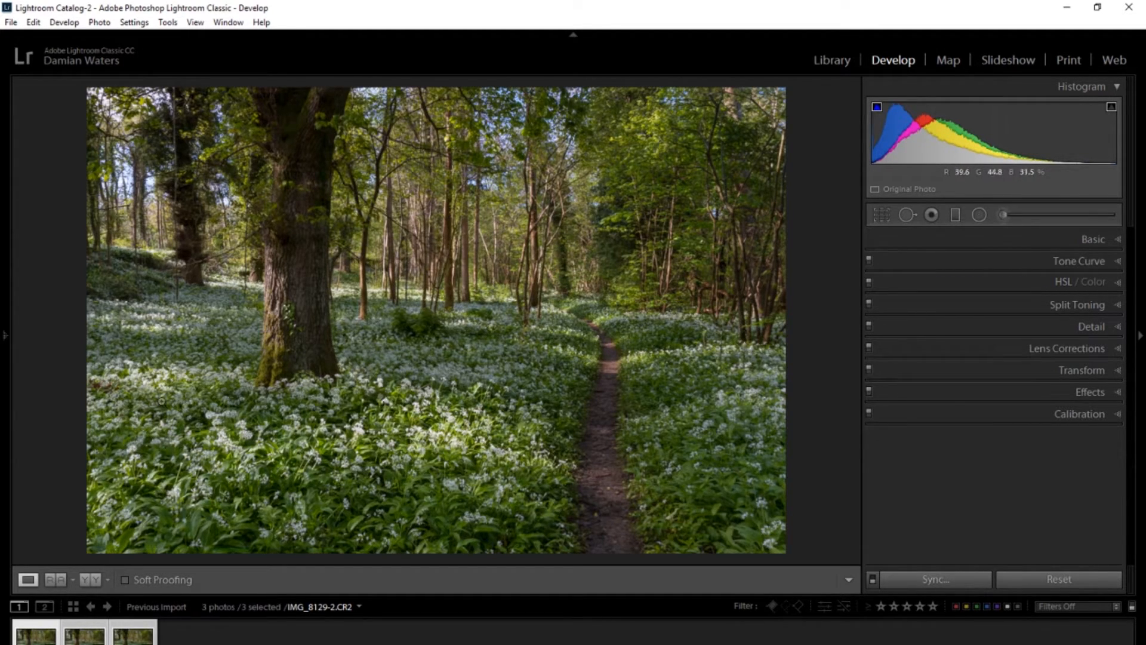
- Open the three selected photos as layers of one document in Photoshop
click(69, 638)
click(146, 637)
right_click(128, 642)
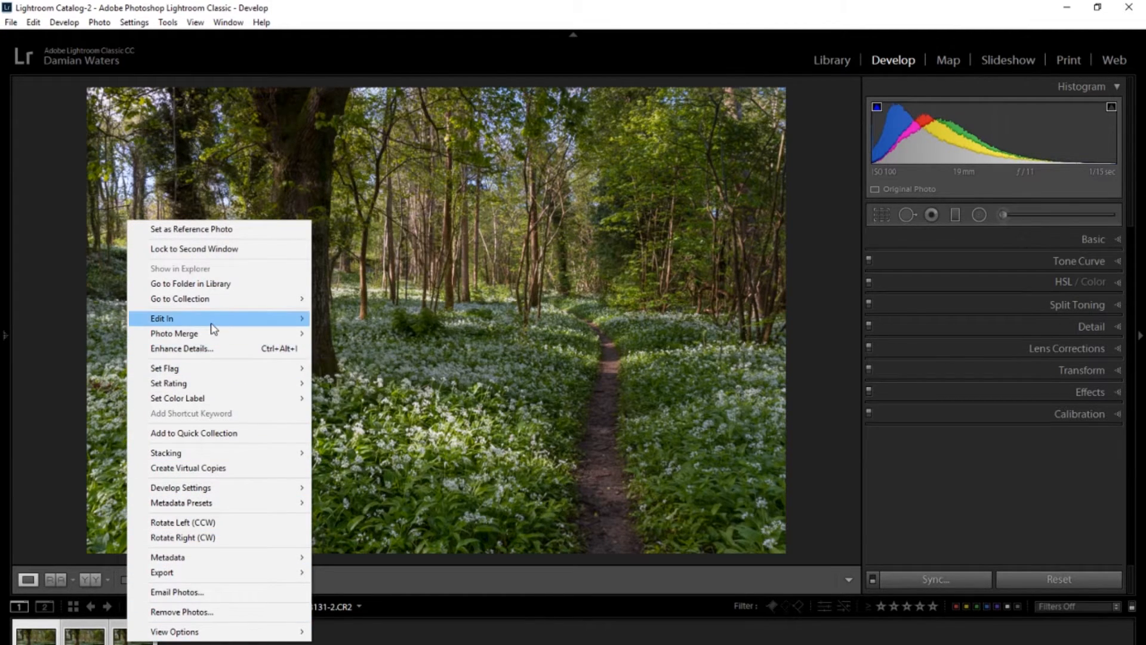
mouse_move(211, 321)
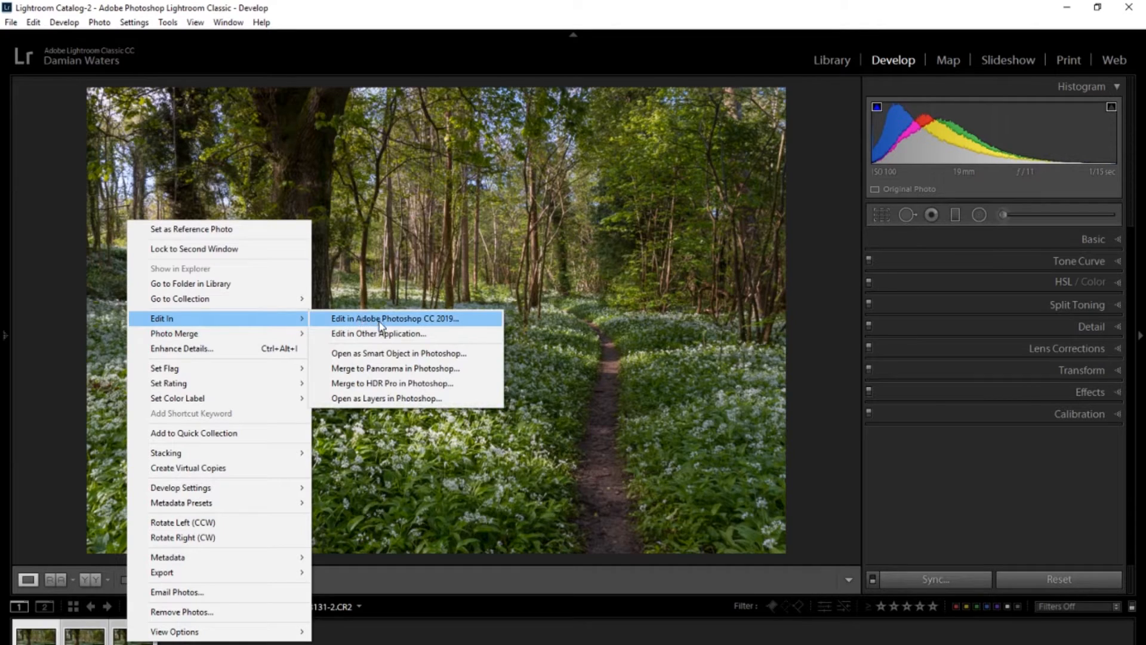
click(391, 399)
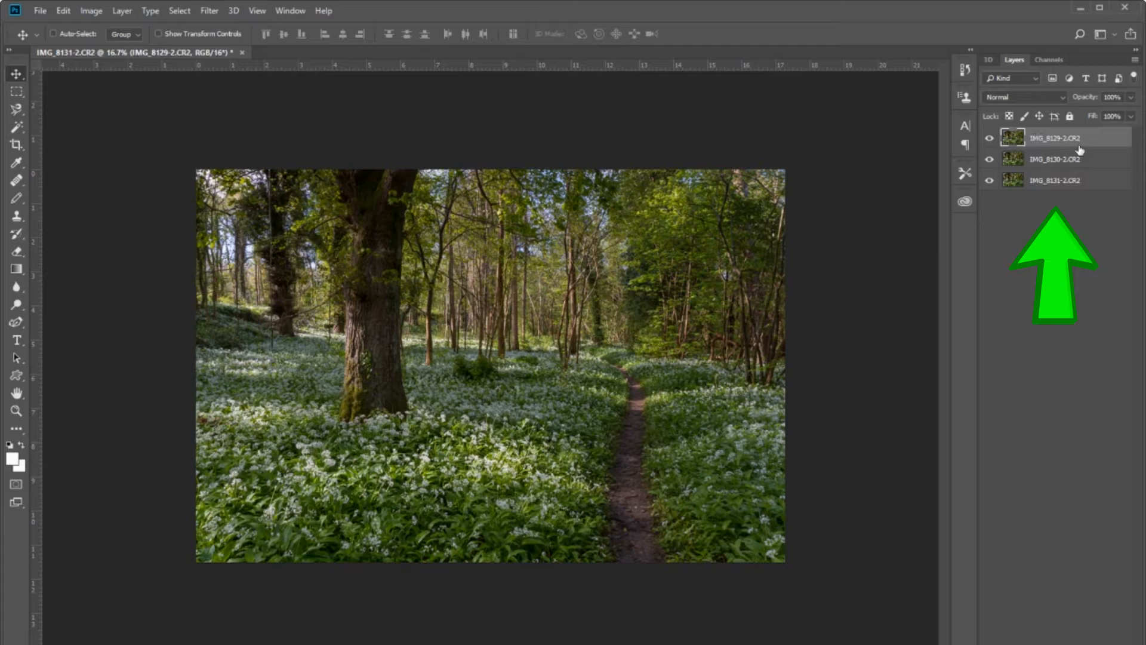
- Select all three image layers and auto-align them with the Auto projection
shift+click(1053, 186)
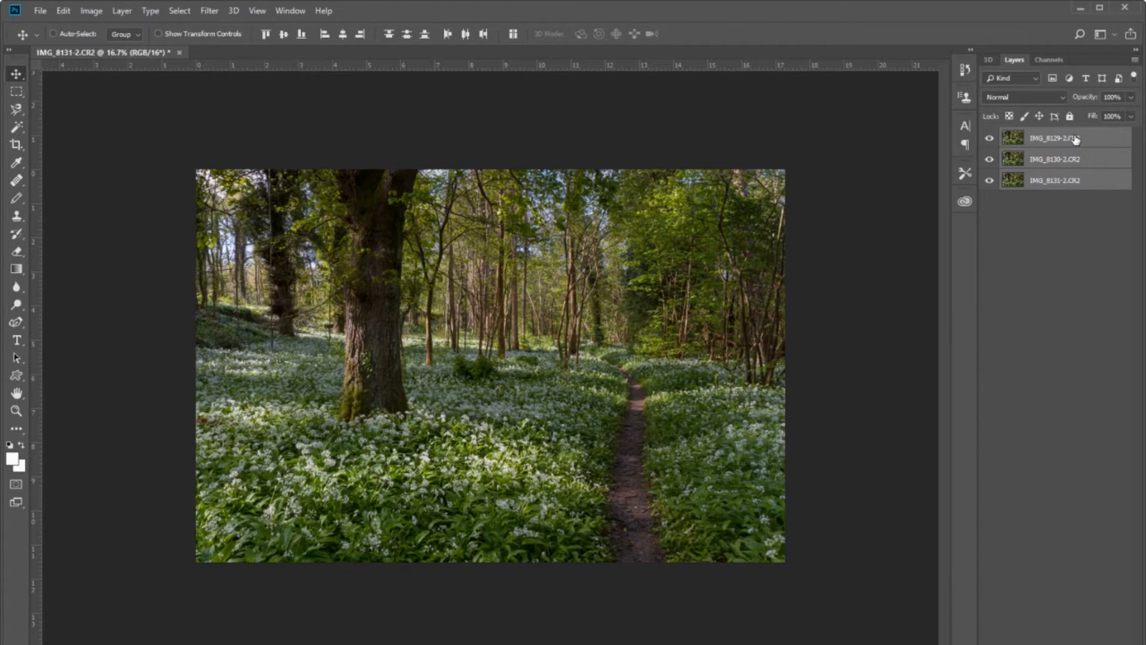
click(62, 10)
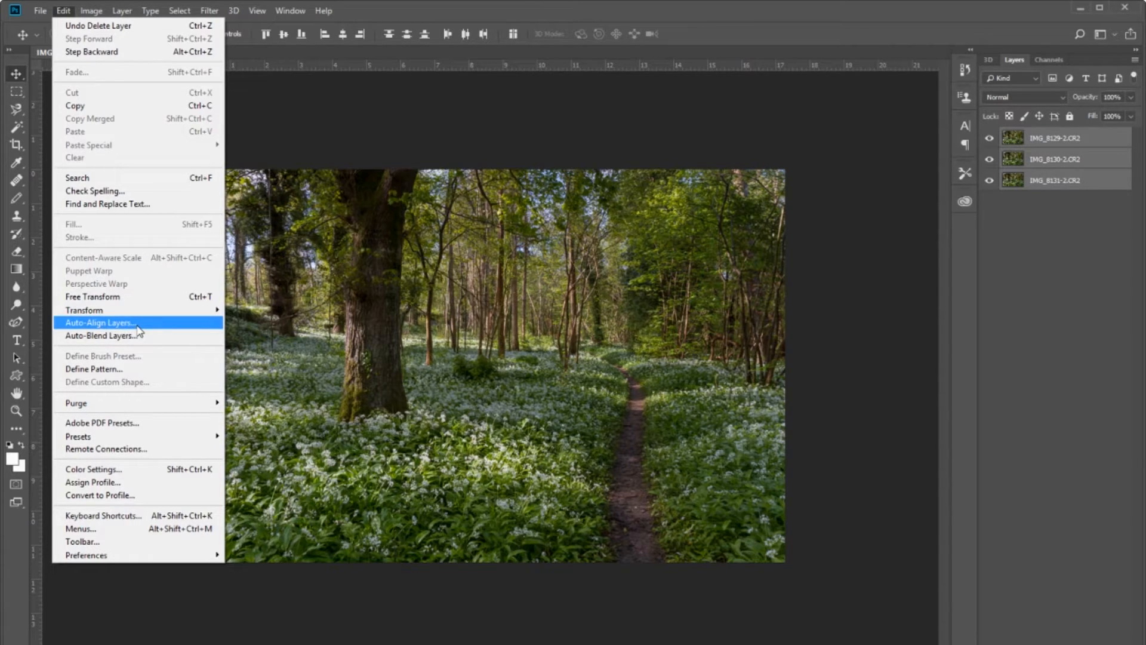
click(137, 325)
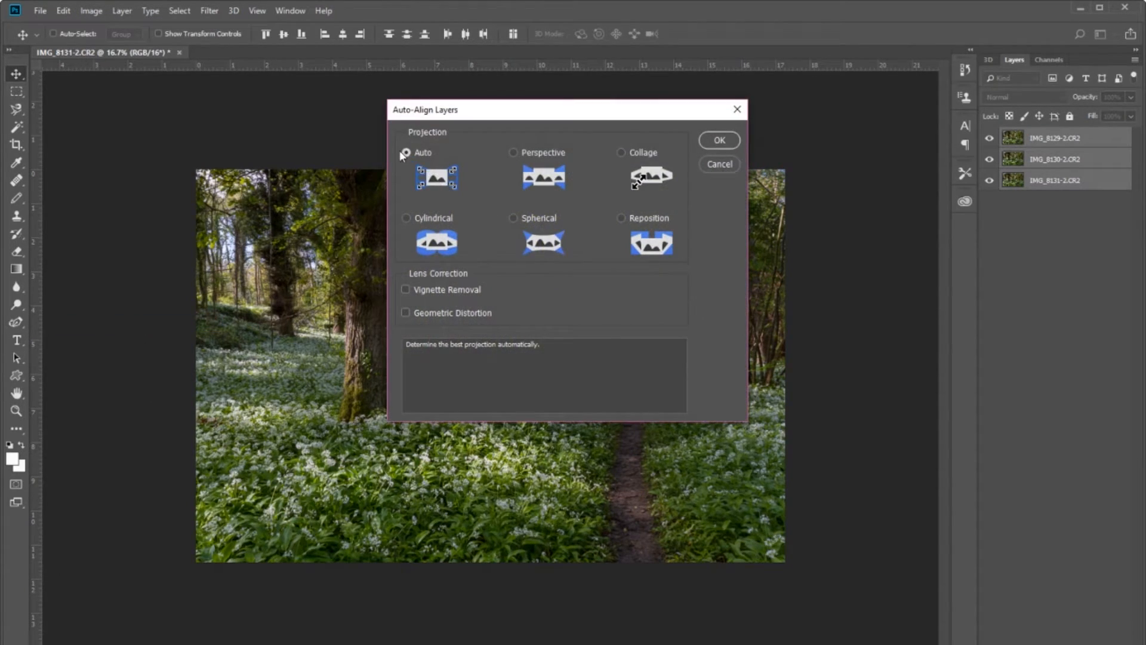
click(714, 143)
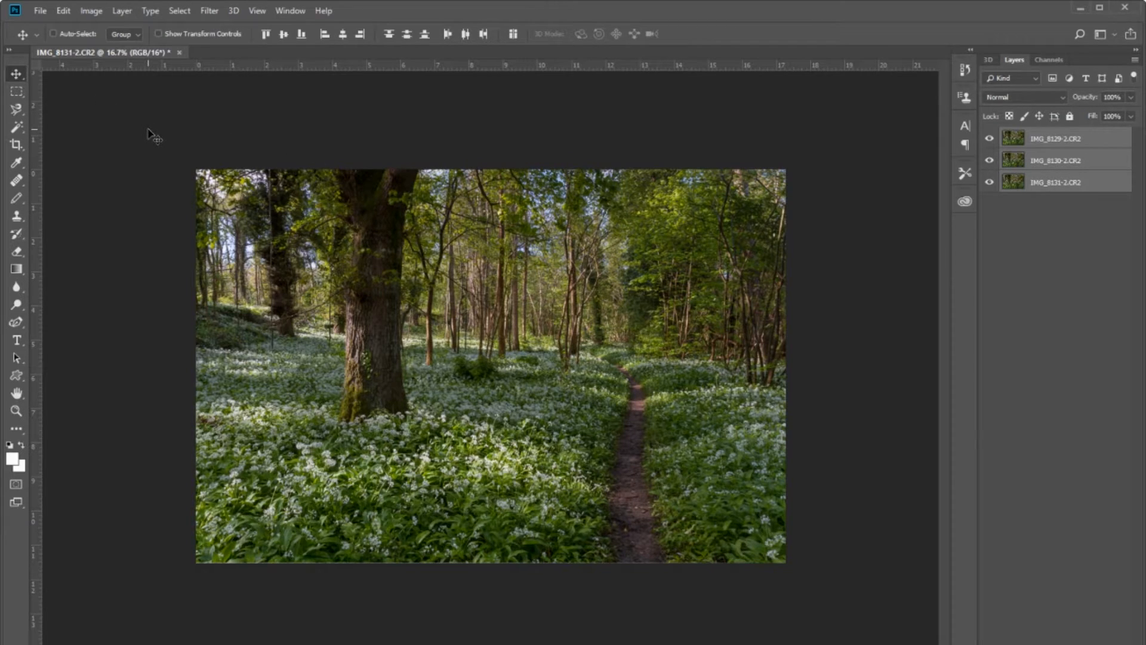
- Auto-blend the layers with Stack Images, Seamless Tones and Colors, and Content Aware Fill Transparent Areas enabled
click(62, 12)
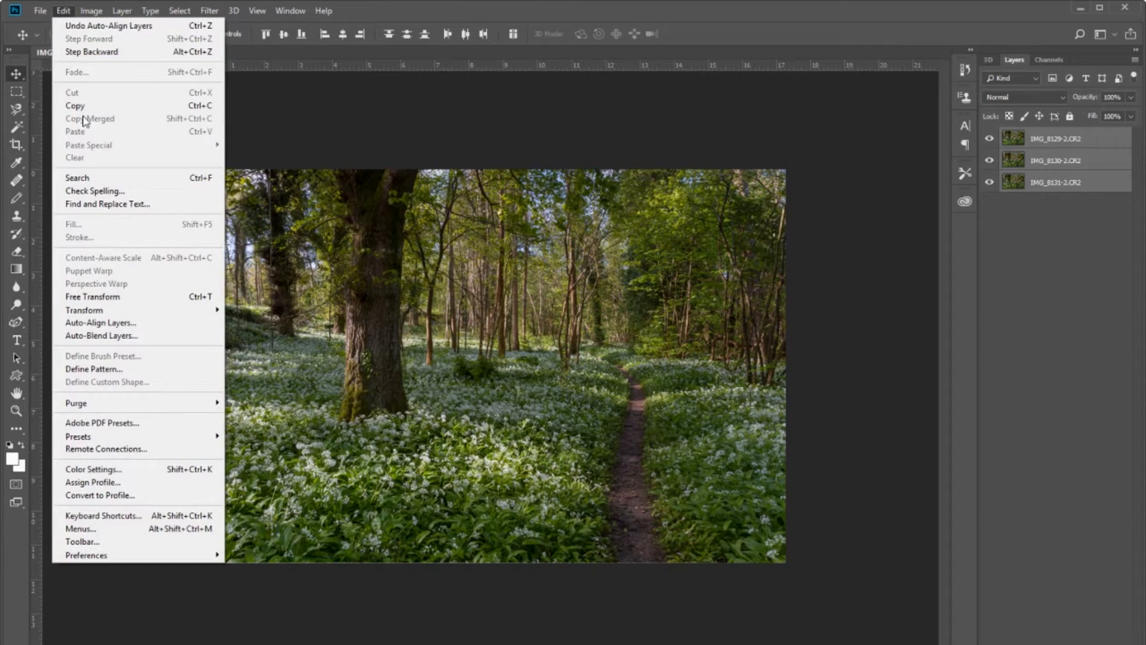
click(99, 336)
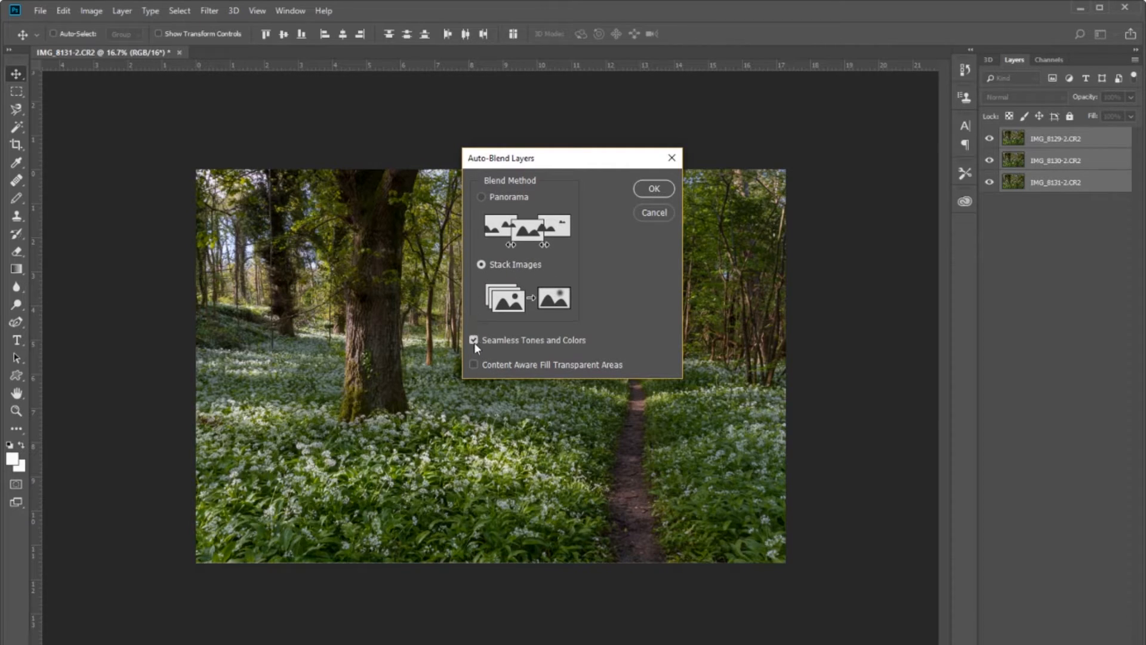
click(473, 364)
click(654, 189)
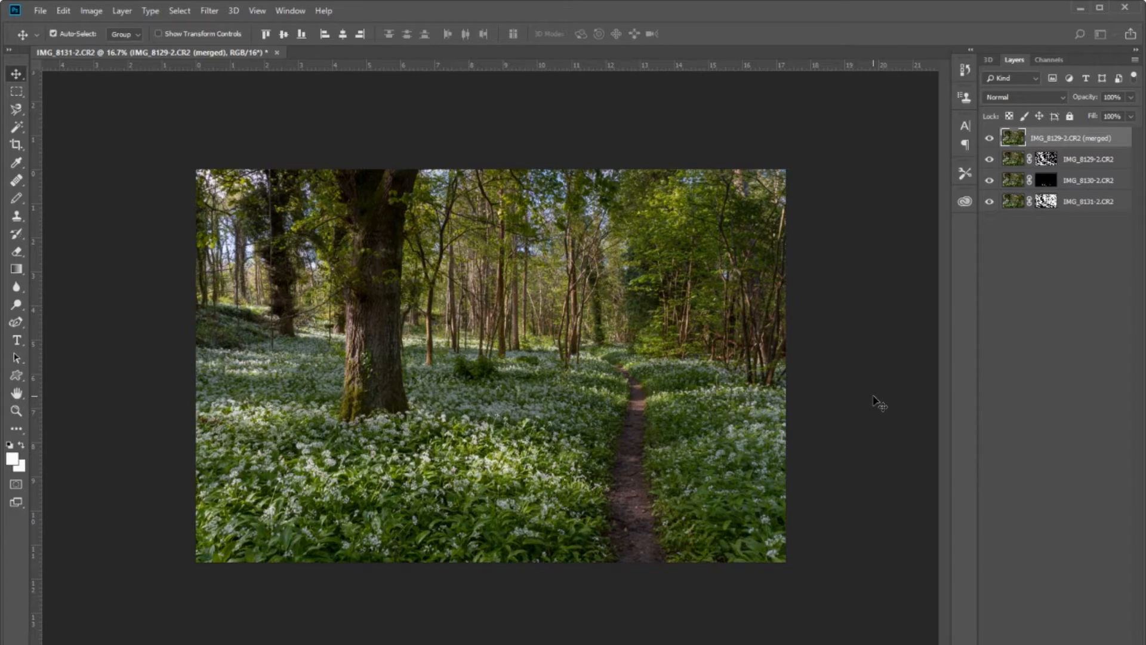
- Inspect the sharpness of the blended image at 50% across the tree trunk, upper foliage, path and foreground flowers
key(ctrl+plus)
key(ctrl+plus)
key(ctrl+plus)
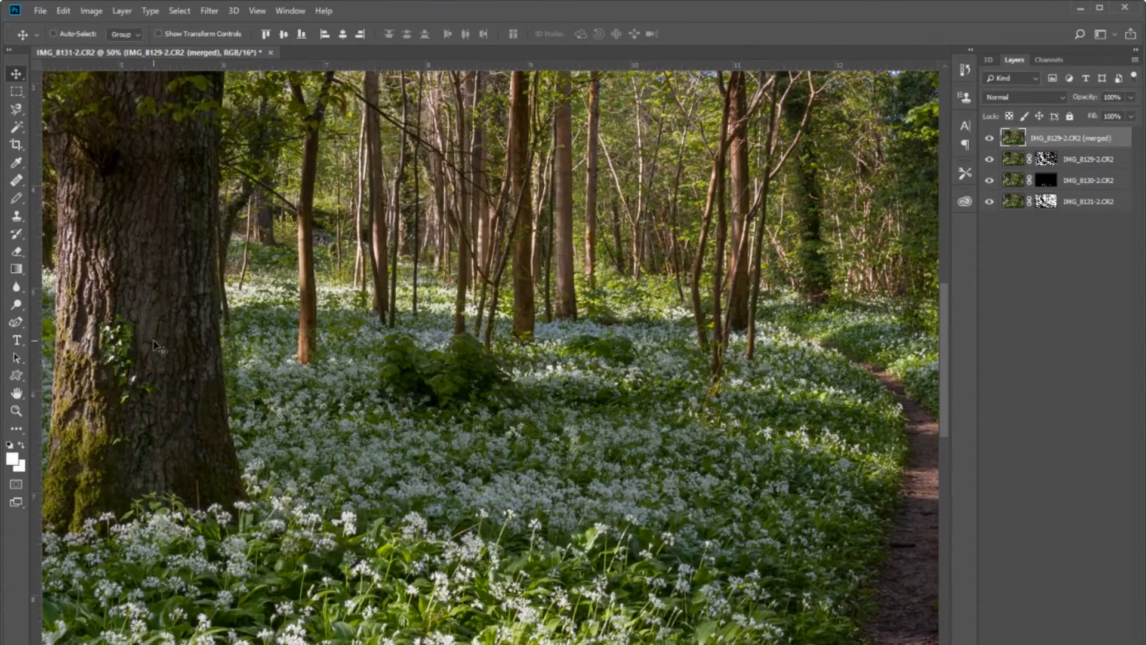
click(17, 393)
drag(153, 359, 167, 495)
drag(760, 265, 426, 405)
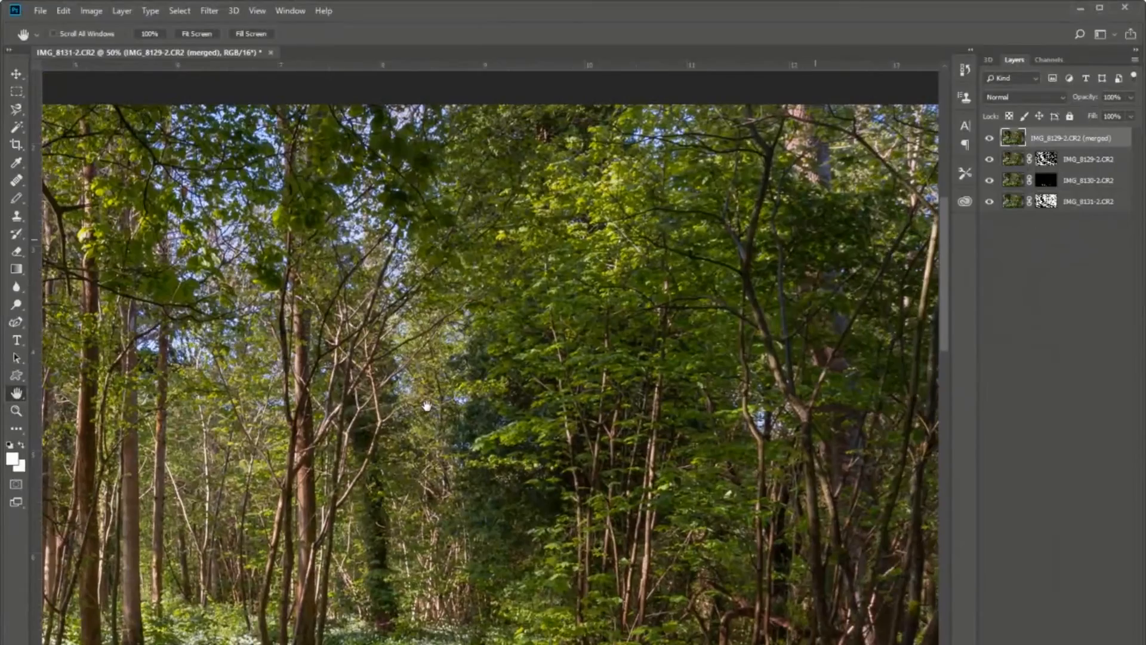
drag(466, 472, 499, 179)
drag(494, 496, 522, 483)
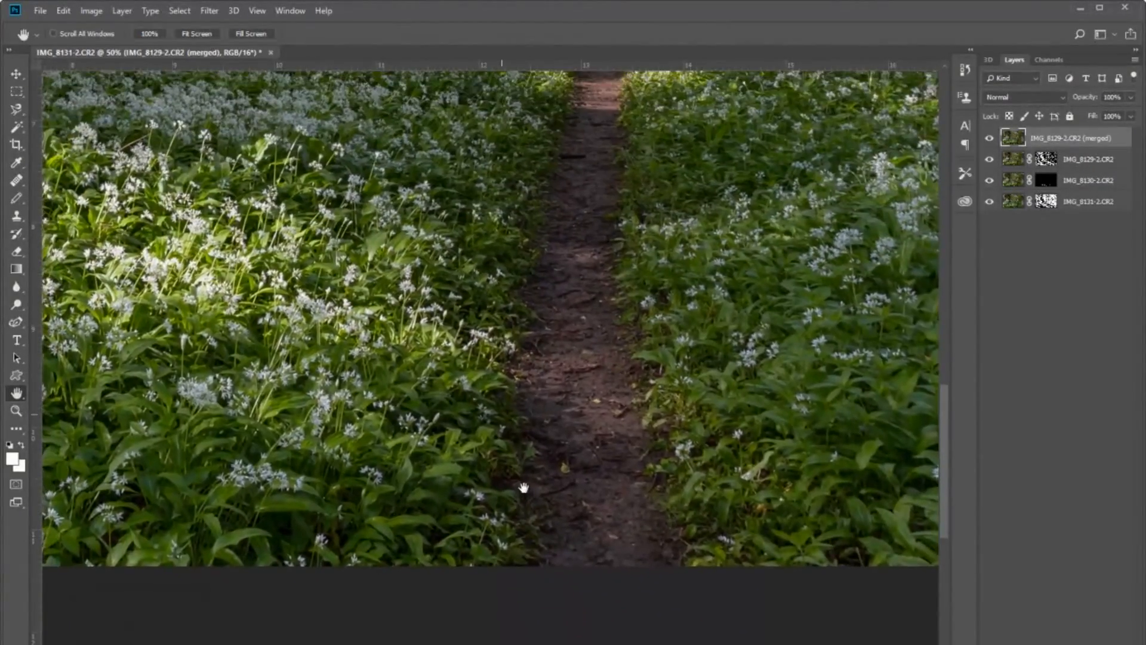
drag(465, 295, 810, 450)
drag(357, 285, 633, 391)
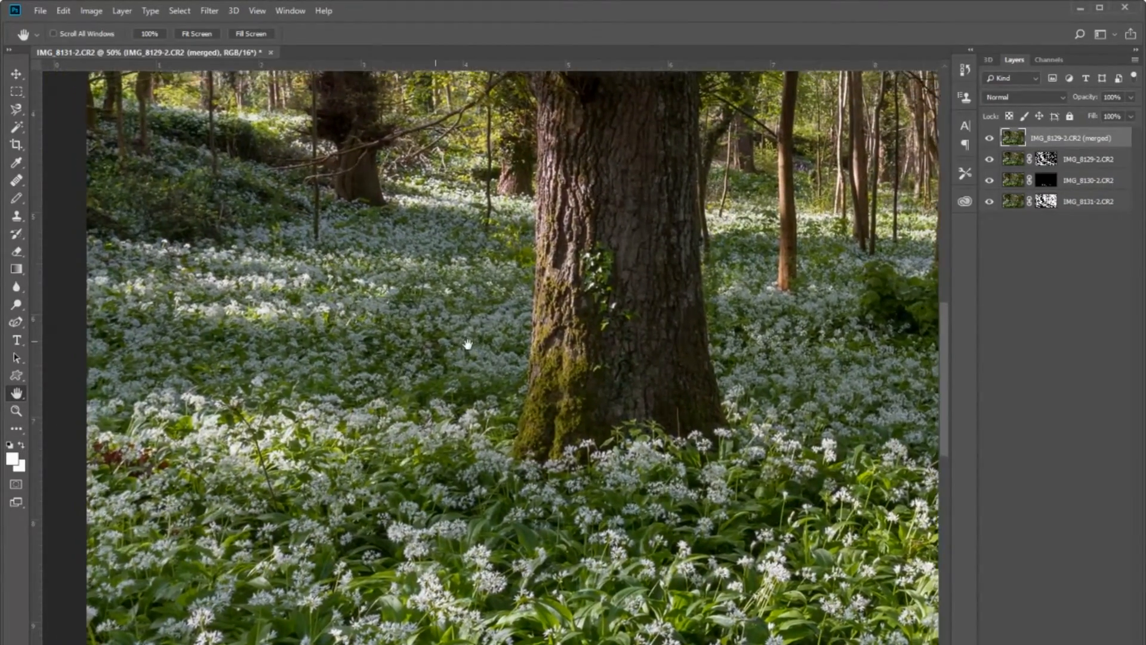
drag(436, 341, 343, 312)
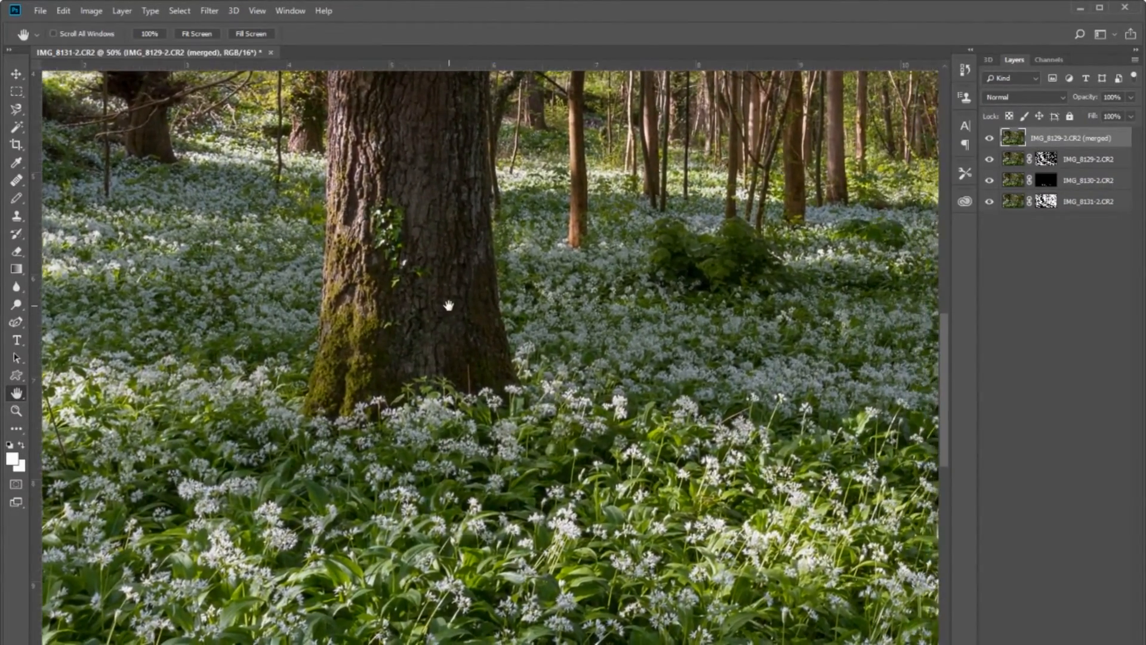
drag(447, 307, 499, 314)
key(ctrl+minus)
key(ctrl+minus)
key(ctrl+minus)
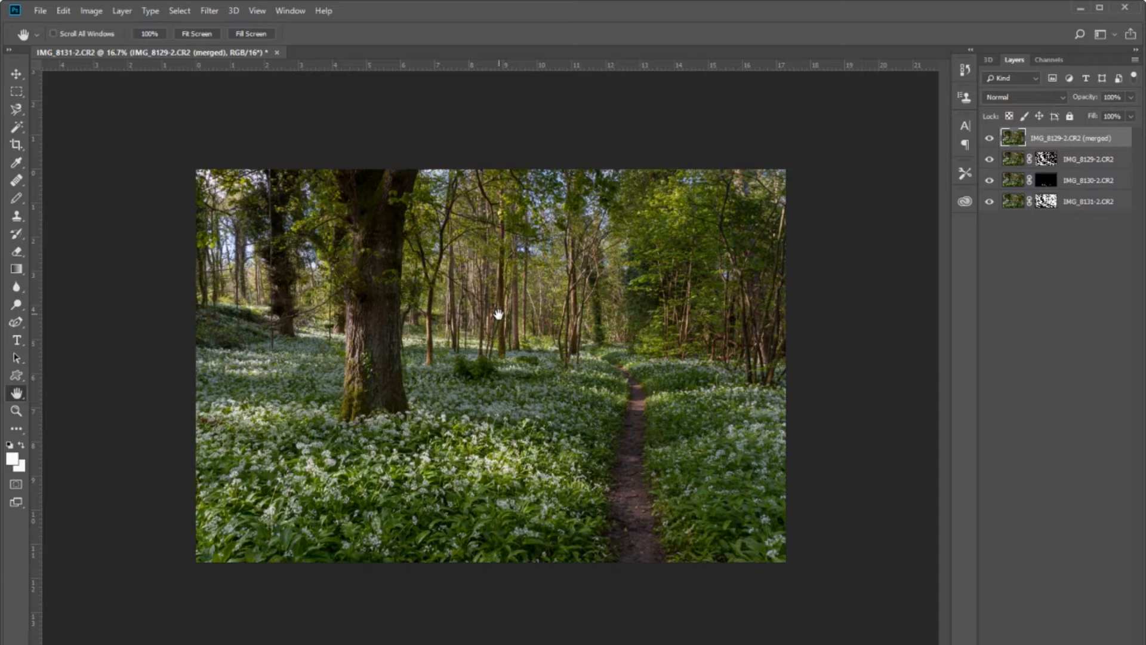
- Merge all visible layers into a single layer
click(123, 12)
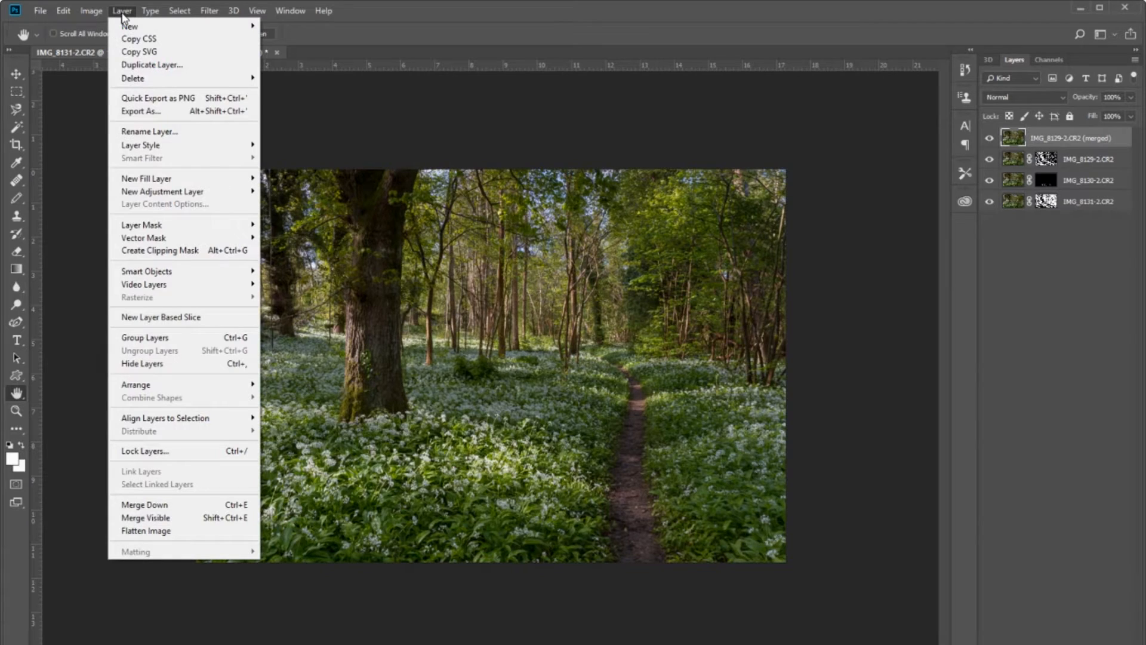
click(160, 519)
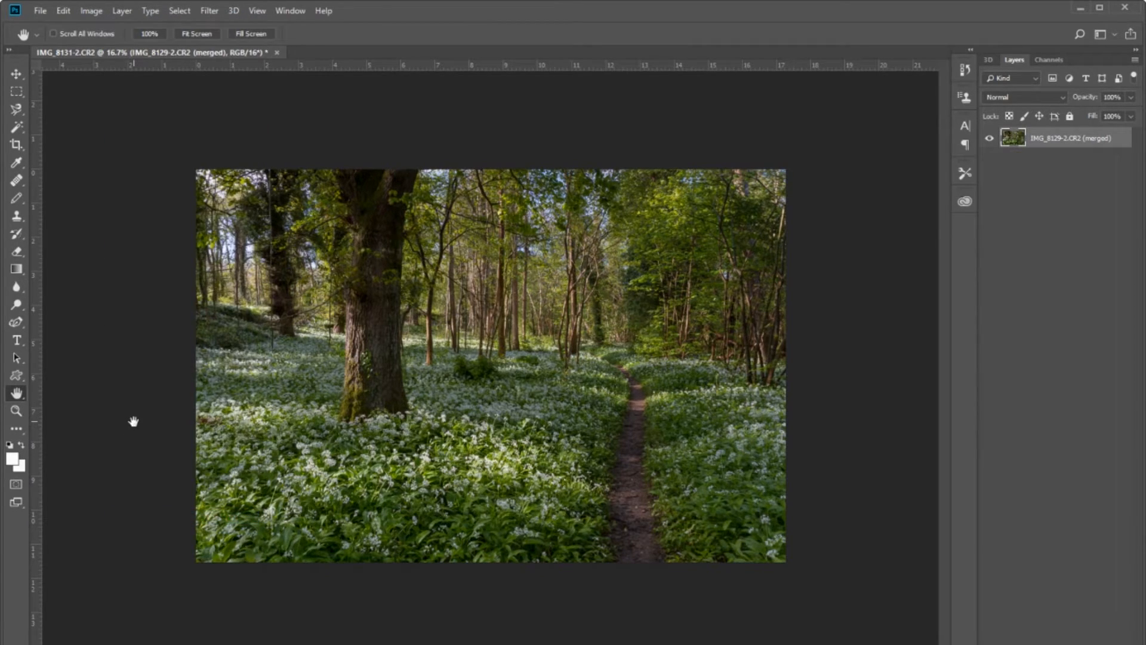
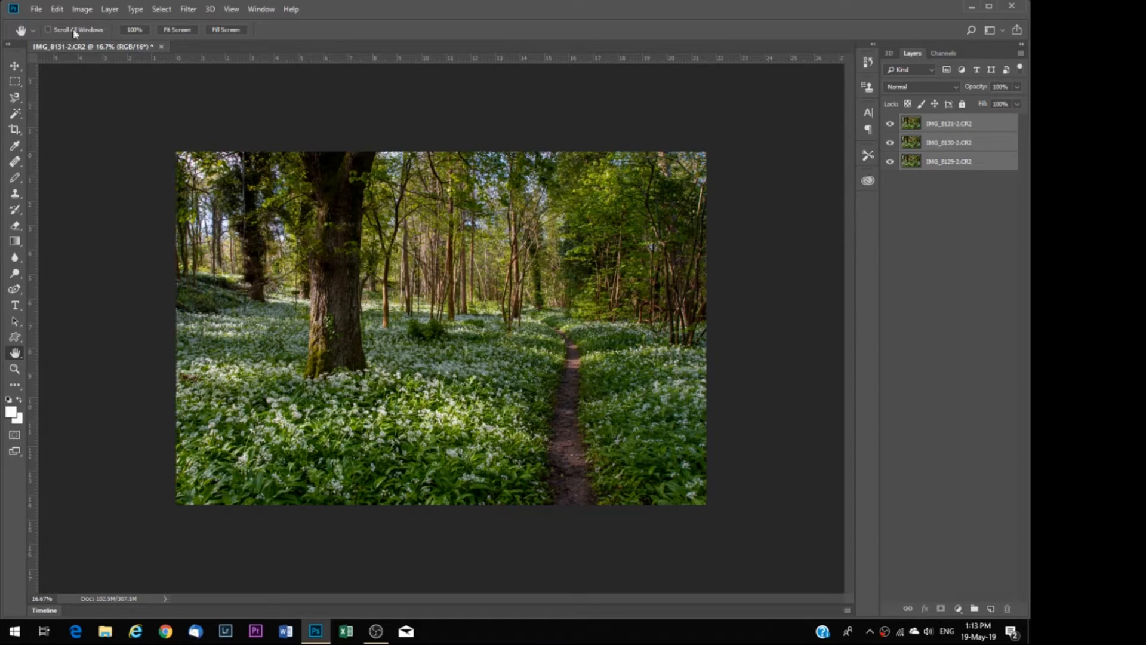
- Auto-align the selected IMG_8131-2, IMG_8130-2 and IMG_8129-2 layers using the Auto projection
click(58, 9)
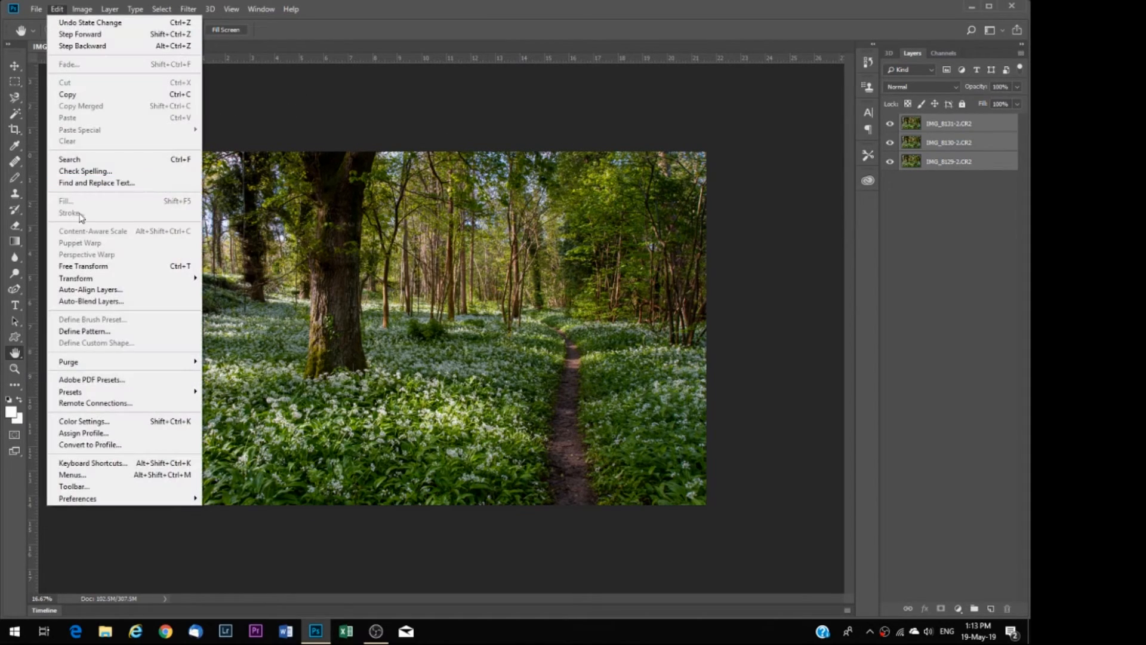
click(91, 290)
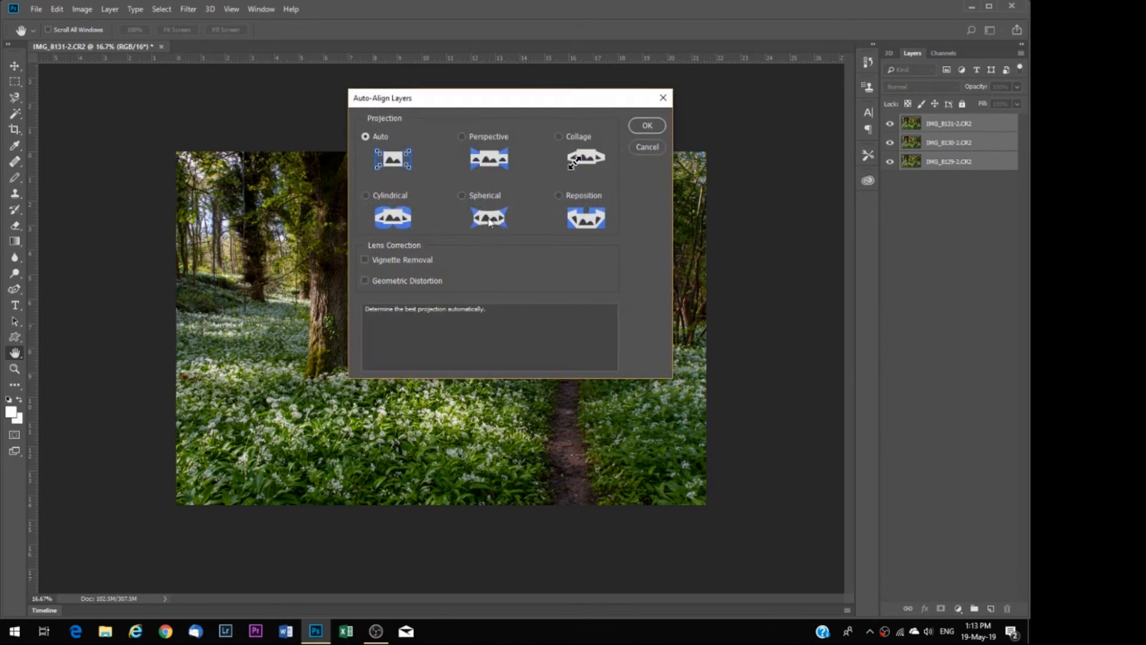
click(648, 126)
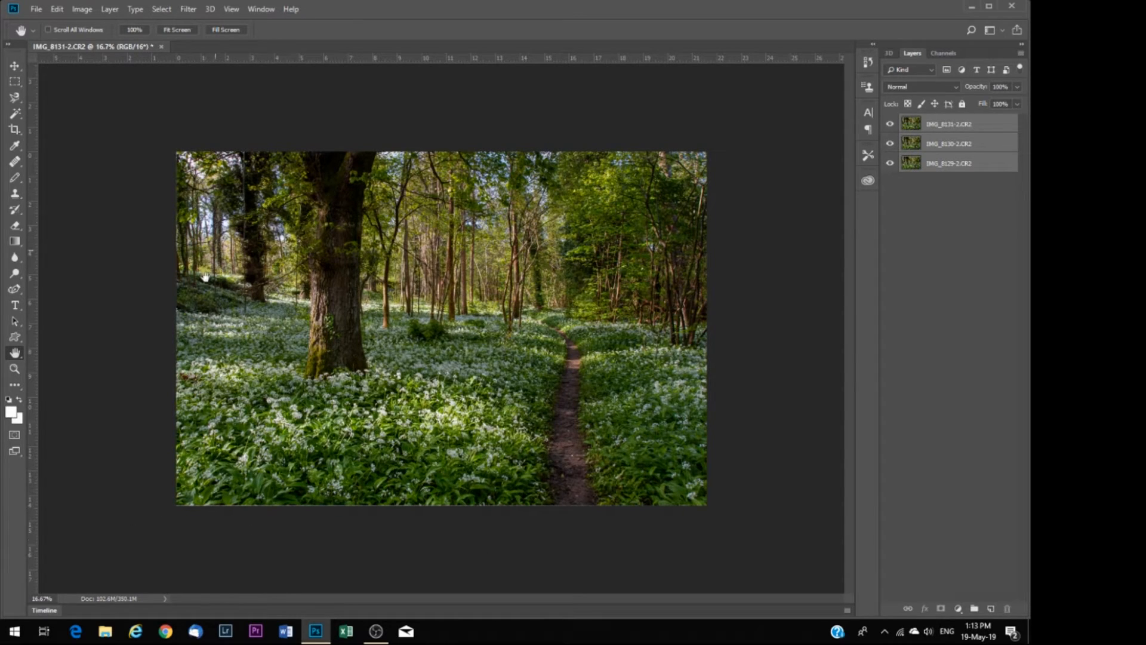
- Examine the lower edge of the aligned image up close for alignment gaps
ctrl+click(326, 508)
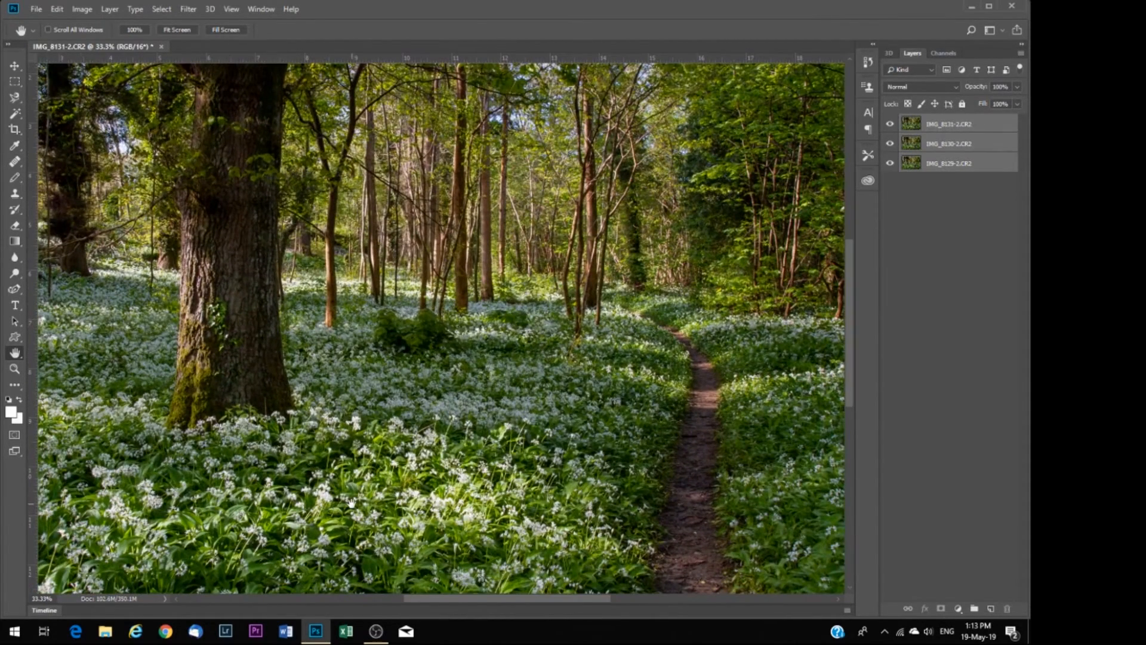
drag(396, 511, 412, 279)
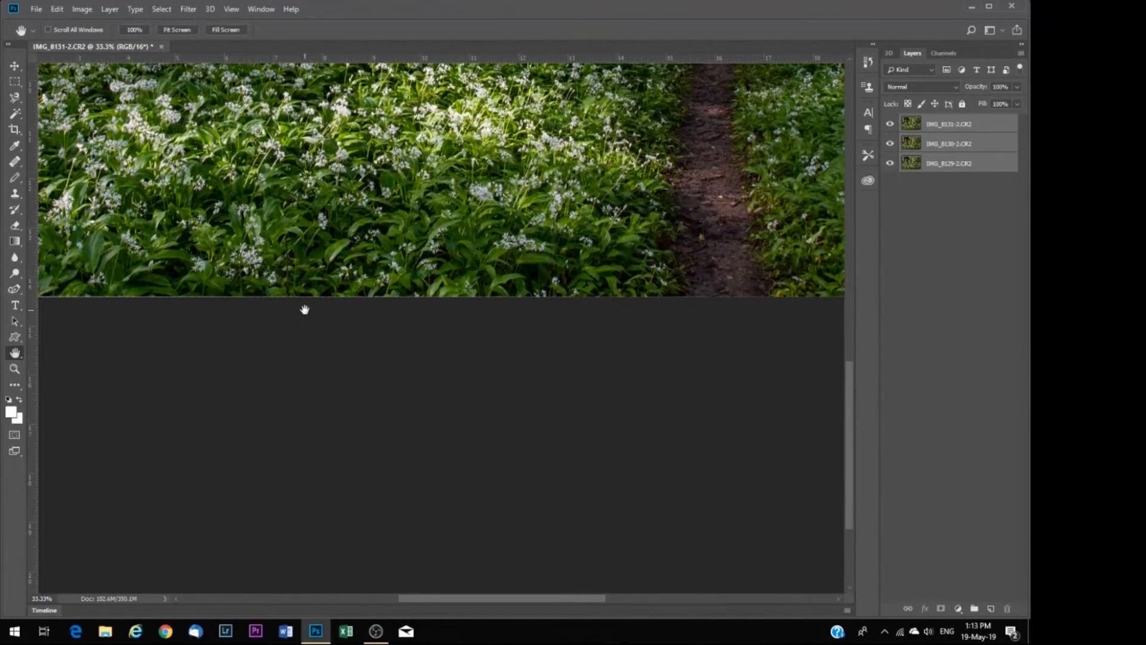
ctrl+click(300, 296)
ctrl+click(334, 294)
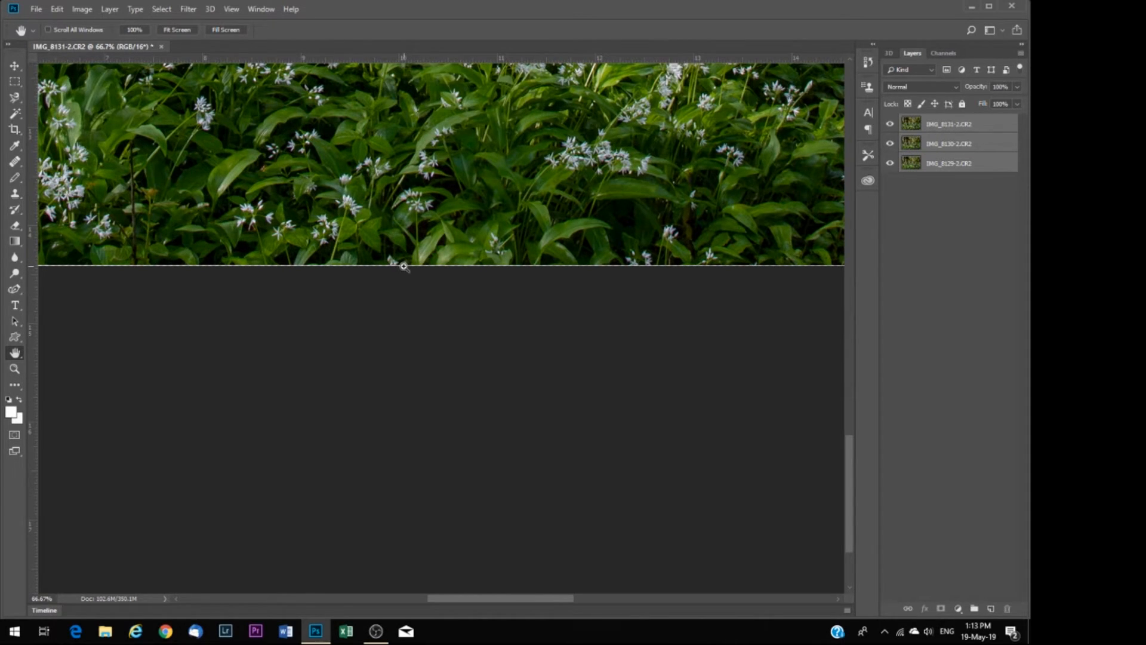
key(ctrl+minus)
key(ctrl+minus)
key(ctrl+minus)
key(ctrl+minus)
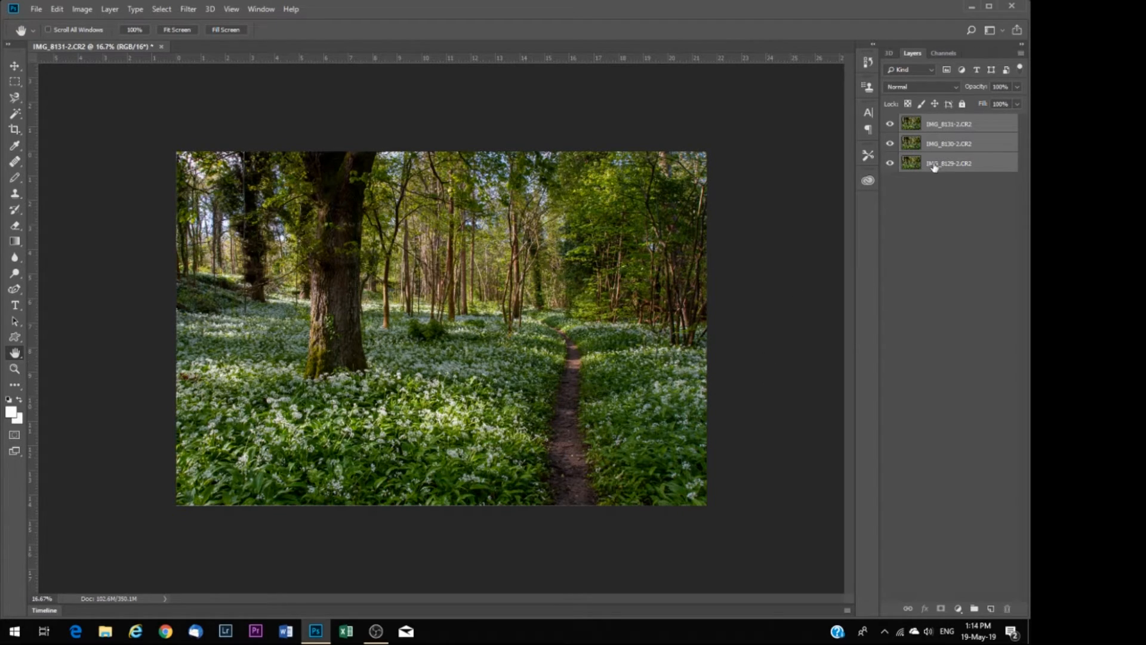
click(943, 210)
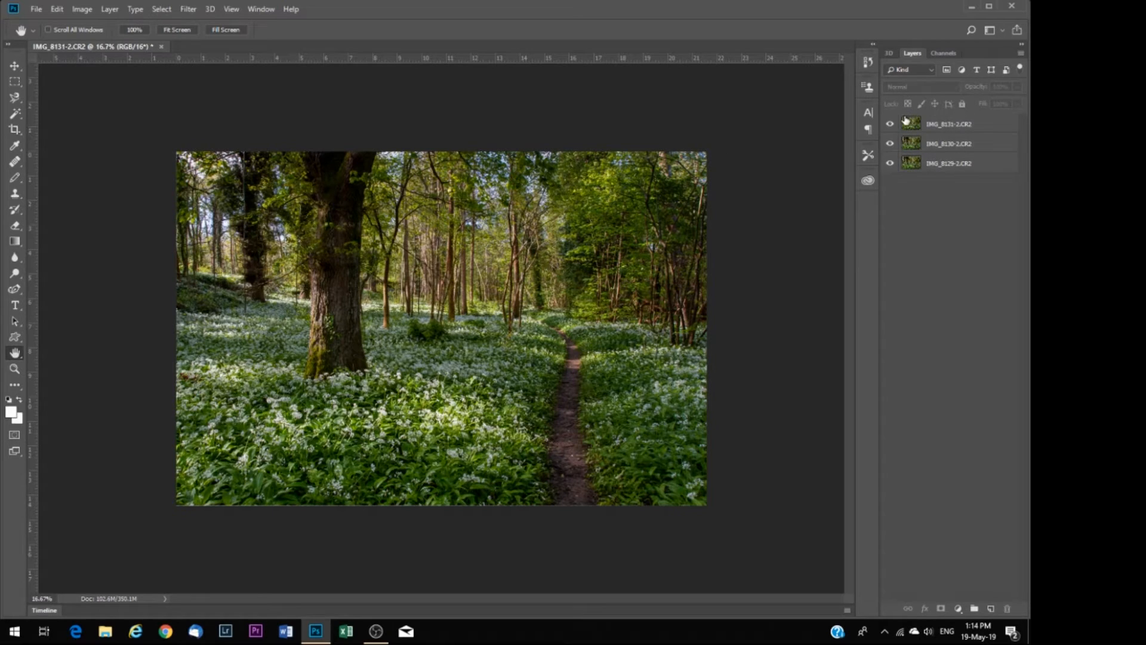
click(957, 166)
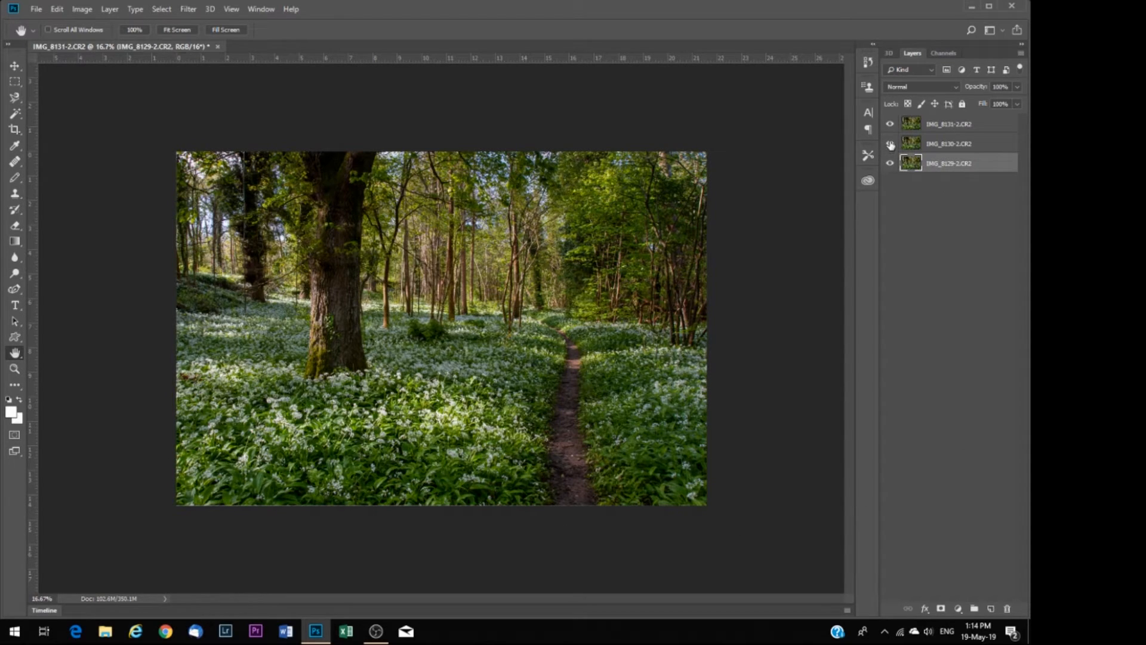
click(954, 144)
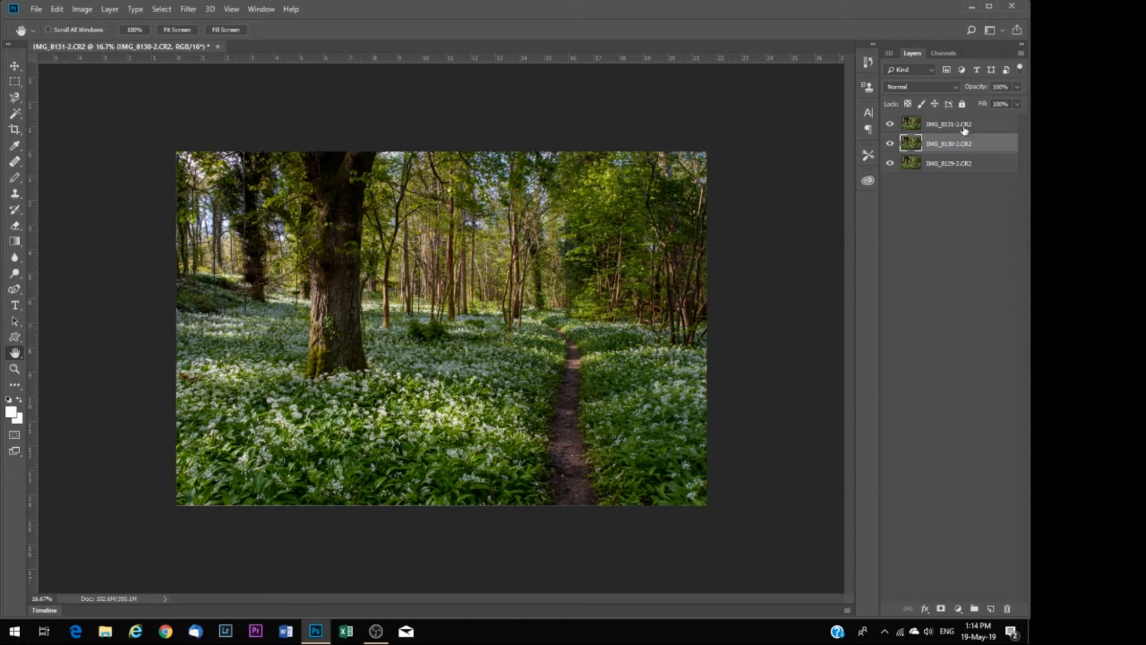
key(ctrl+bracketright)
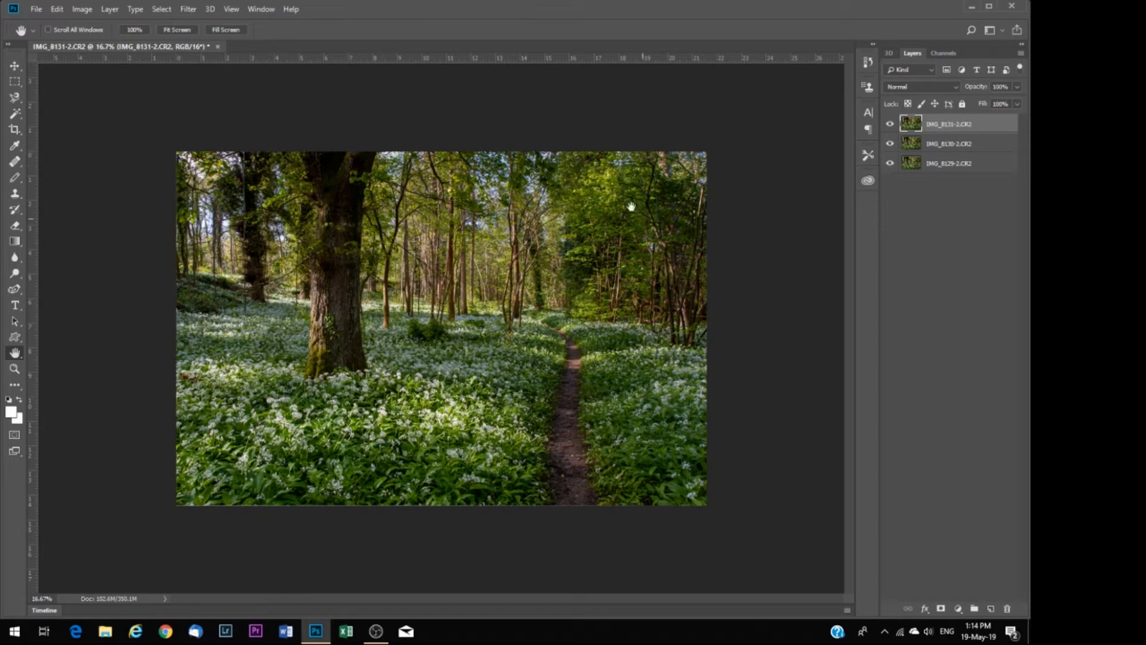
- Hide the IMG_8131-2 layer and add a layer mask to IMG_8130-2, inverted to black
click(889, 124)
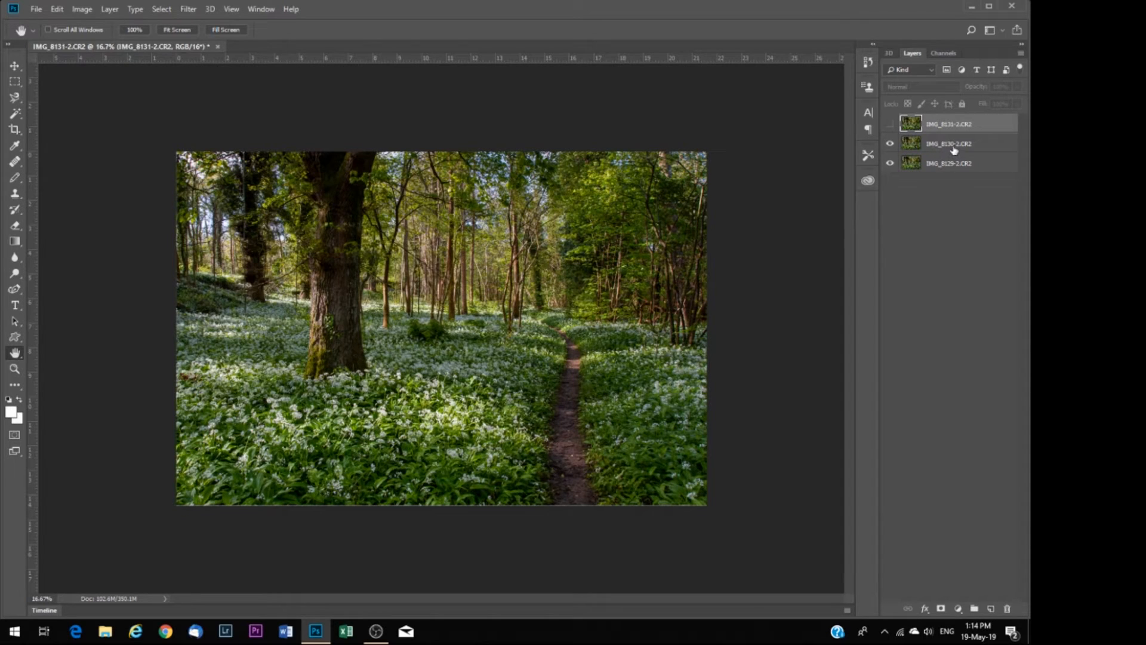
click(954, 144)
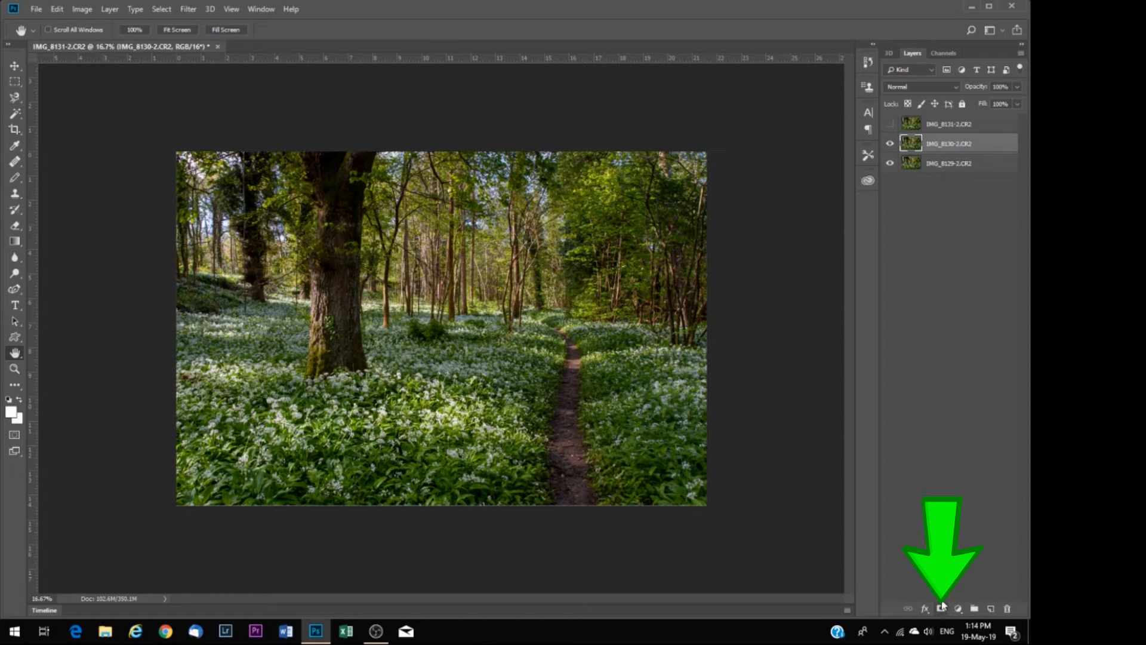
click(940, 609)
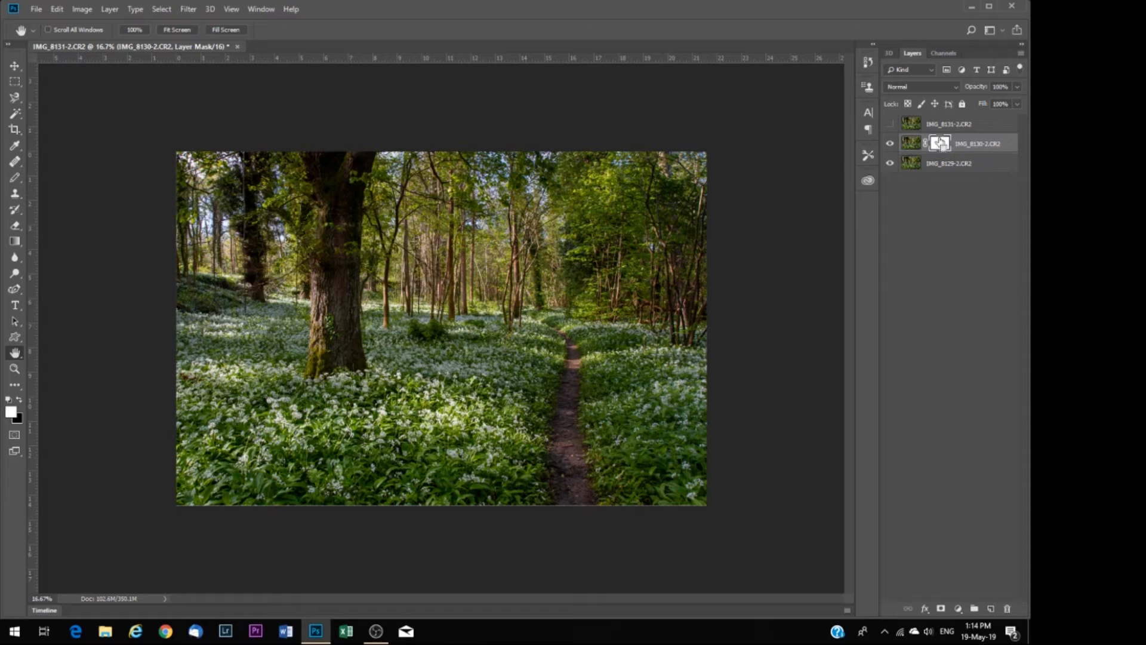
key(ctrl+i)
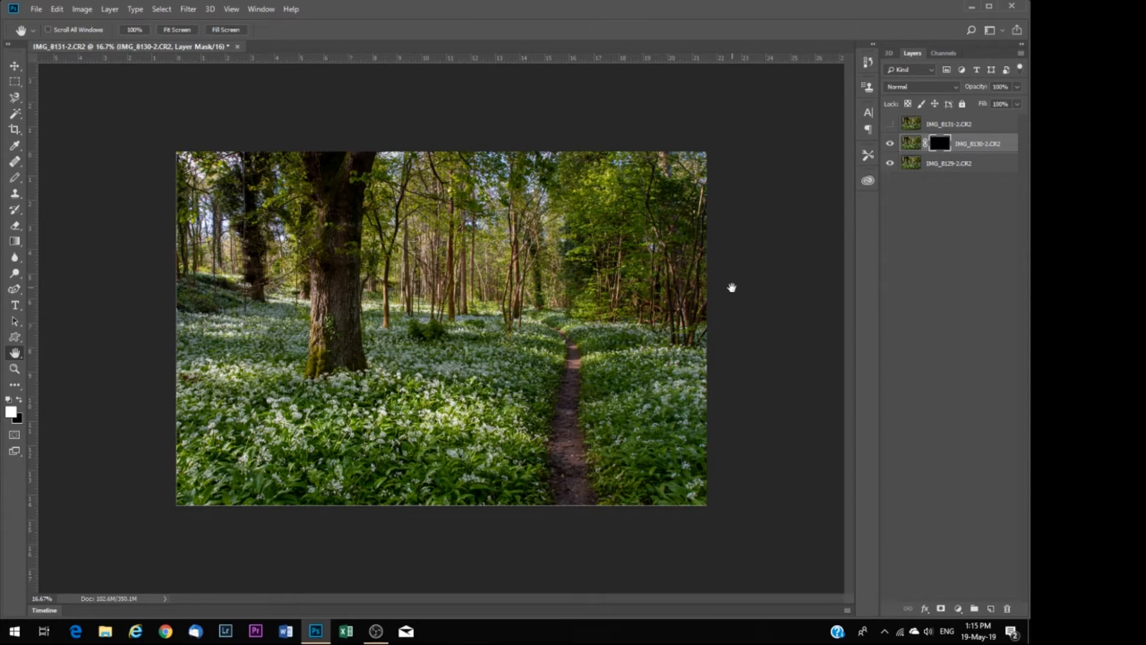
- Paint white with a 1000 px brush across the middle band of the image on the IMG_8130-2 mask
key(b)
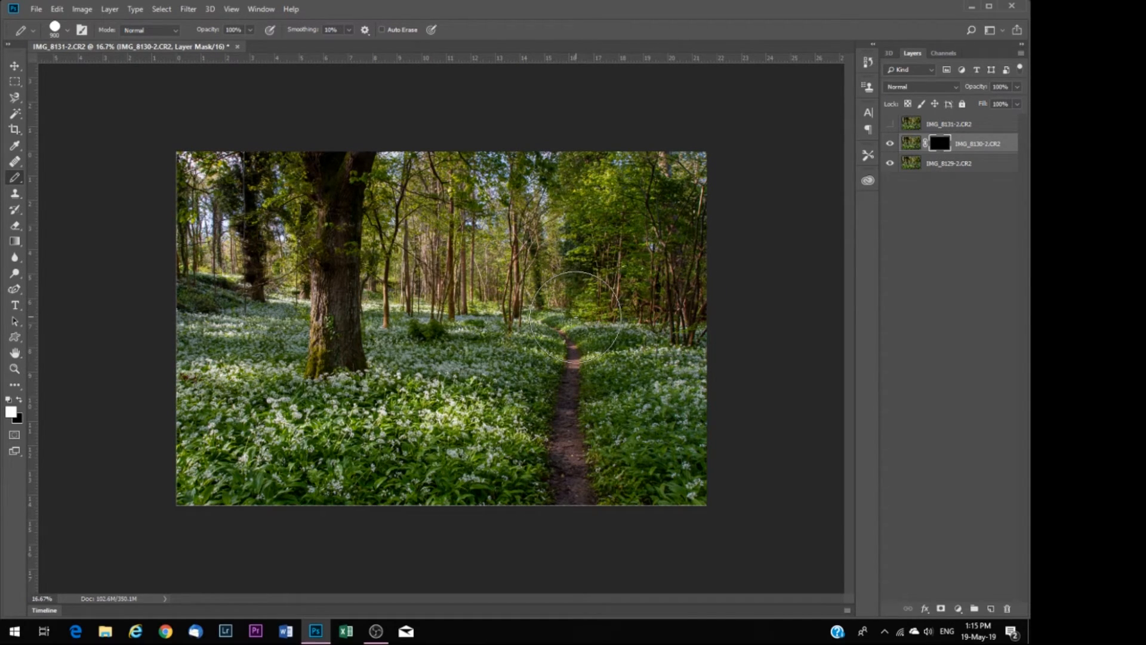
key(bracketleft)
key(bracketleft)
key(bracketleft)
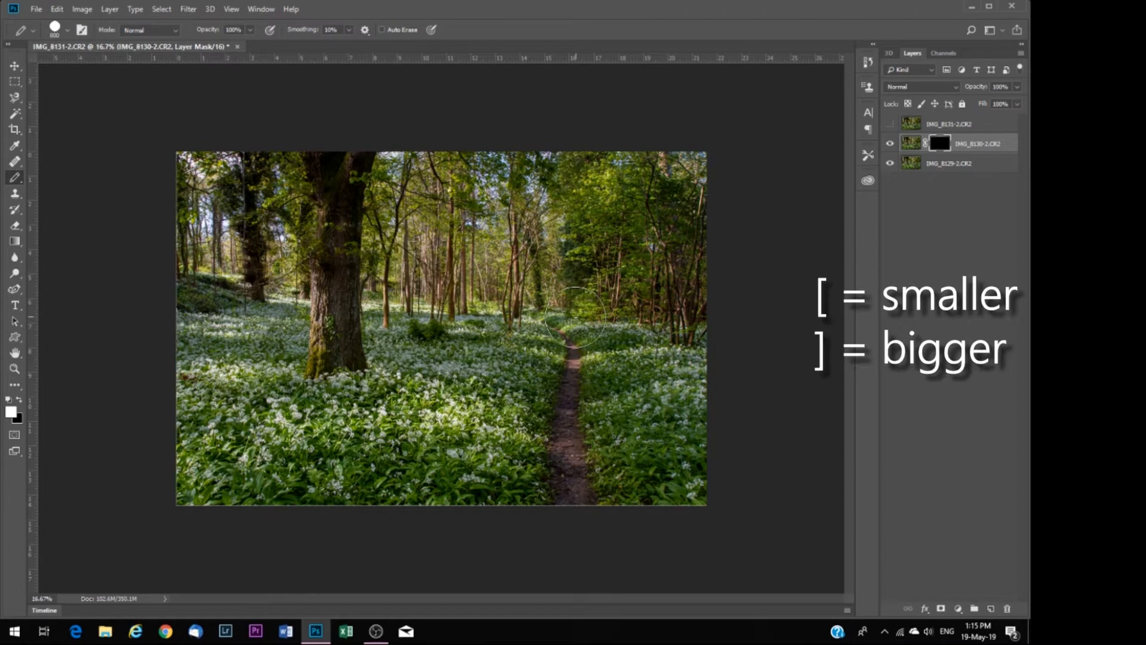
key(bracketright)
key(bracketright)
key(bracketright)
key(bracketright)
key(bracketright)
key(bracketright)
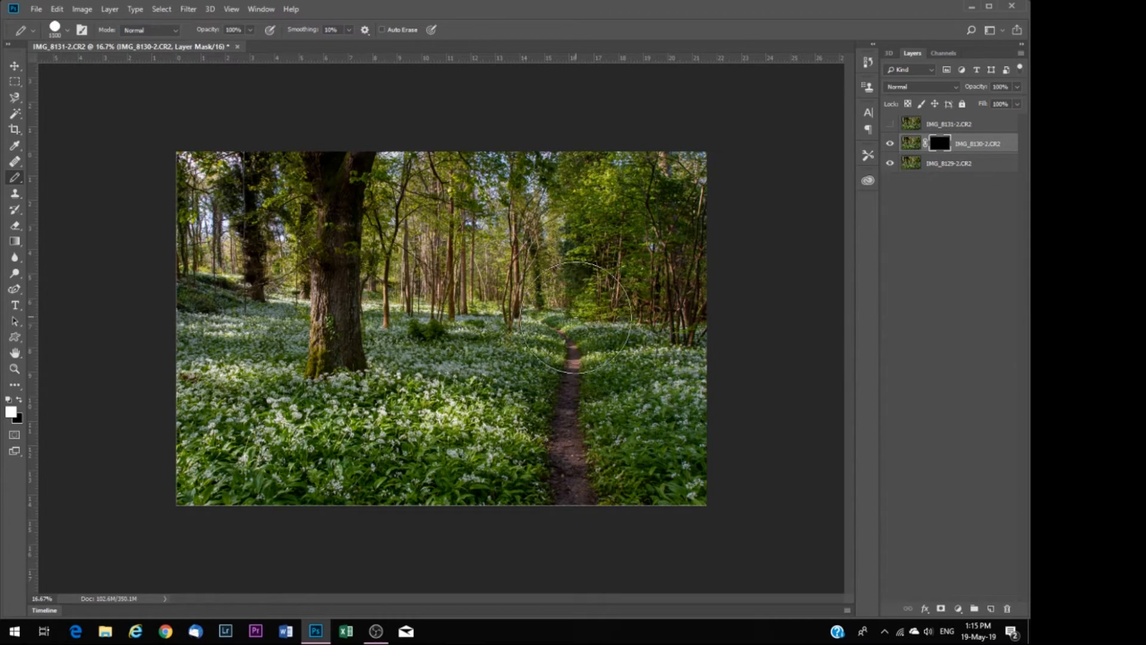
key(bracketleft)
key(bracketleft)
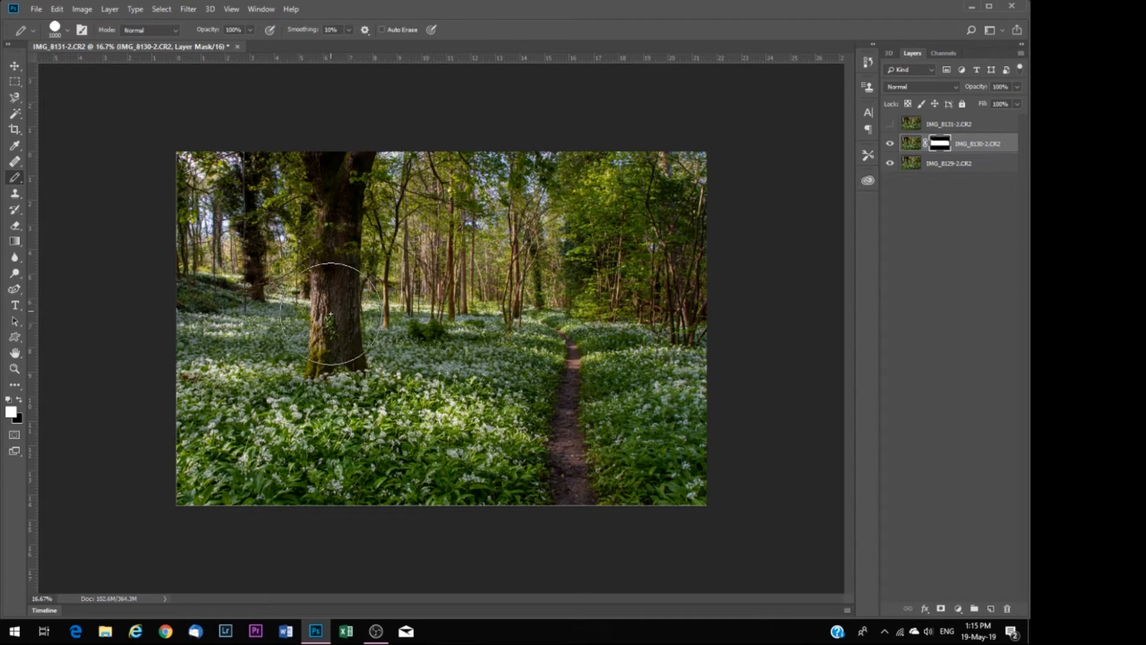
- Paint white up the large tree trunk on the IMG_8130-2 mask with a 500 px brush
key(bracketleft)
key(bracketleft)
key(bracketleft)
key(bracketleft)
key(bracketleft)
key(bracketleft)
key(bracketright)
mouse_move(330, 210)
mouse_down()
mouse_move(326, 166)
mouse_move(351, 154)
mouse_move(317, 158)
mouse_up()
- Hide IMG_8130-2, show IMG_8131-2 and give it a layer mask inverted to black
click(982, 125)
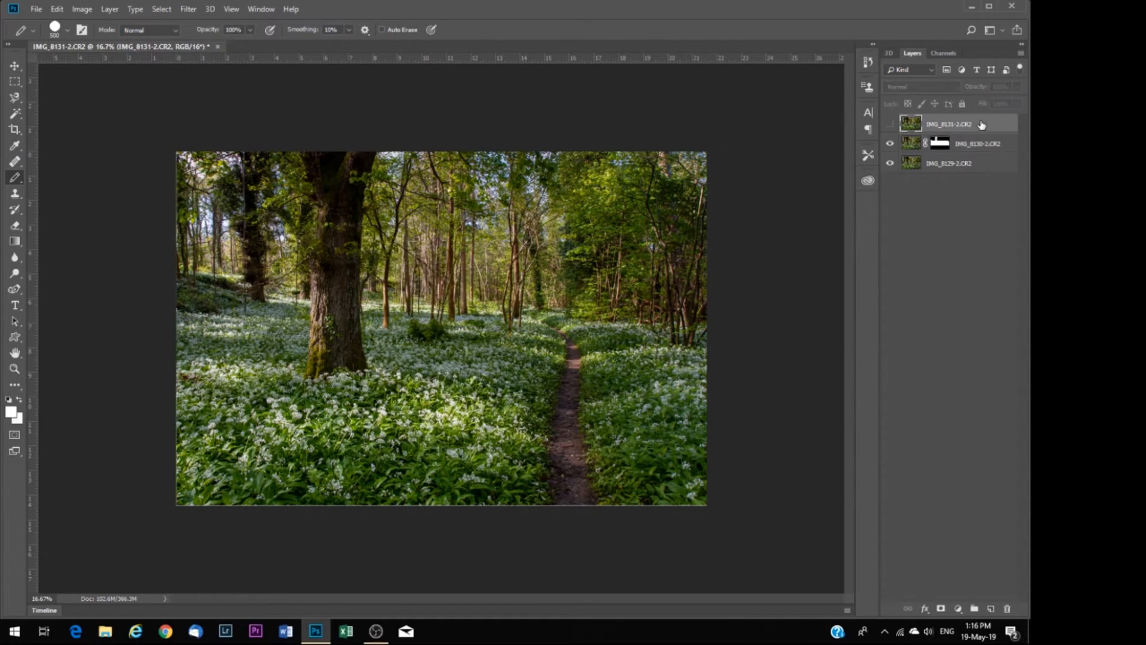
click(889, 145)
click(889, 123)
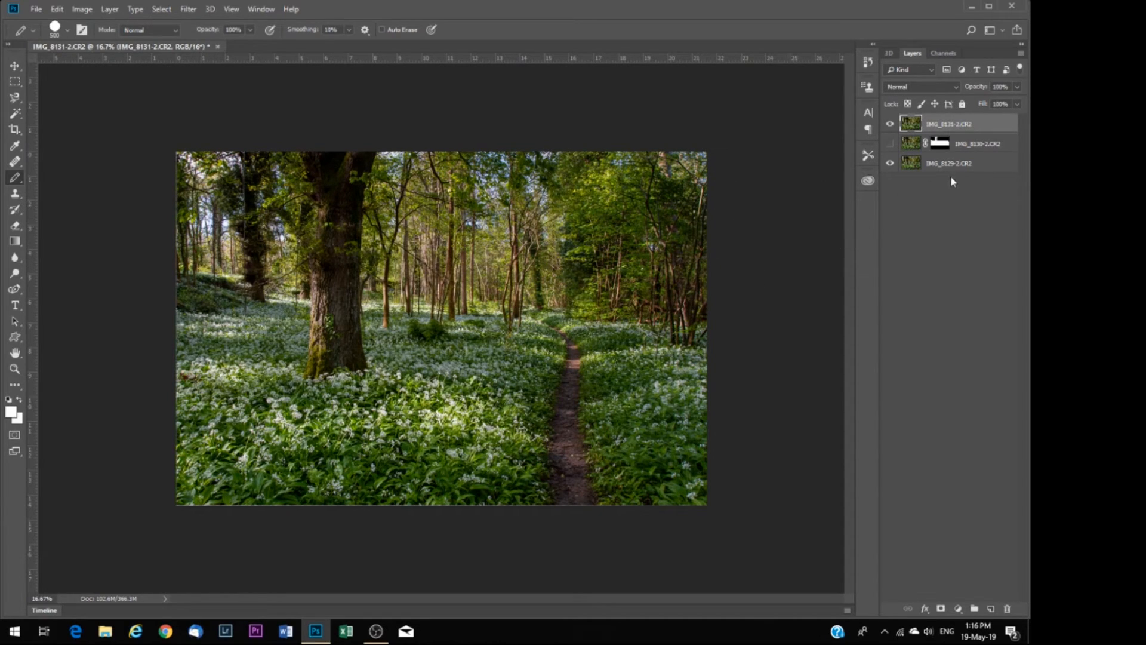
click(941, 609)
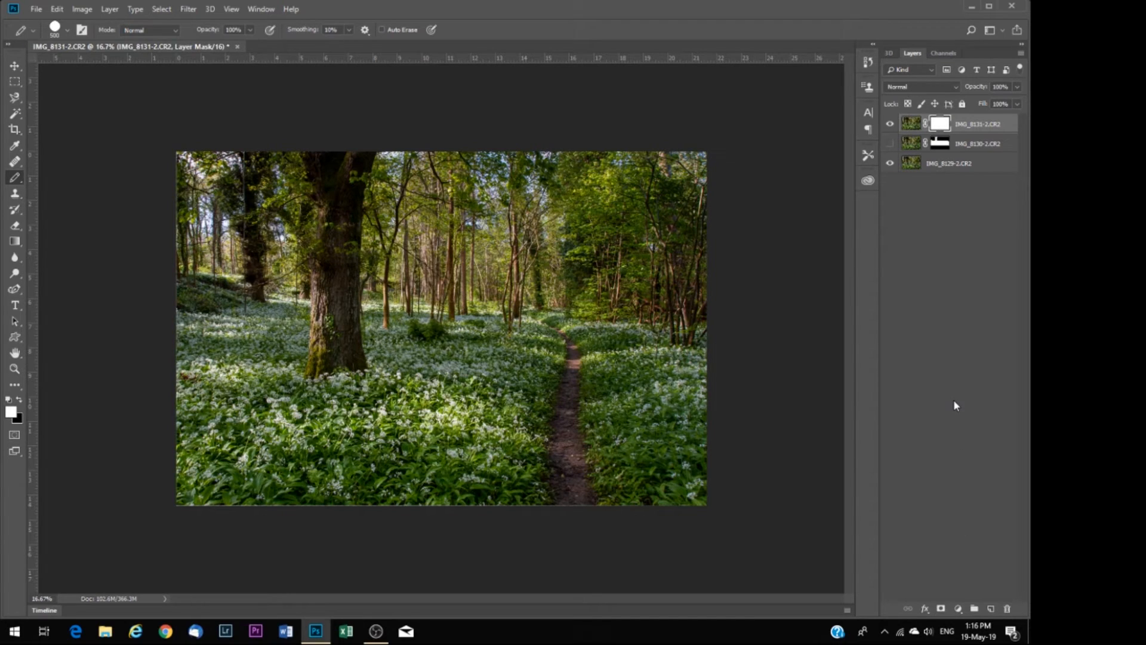
key(ctrl+i)
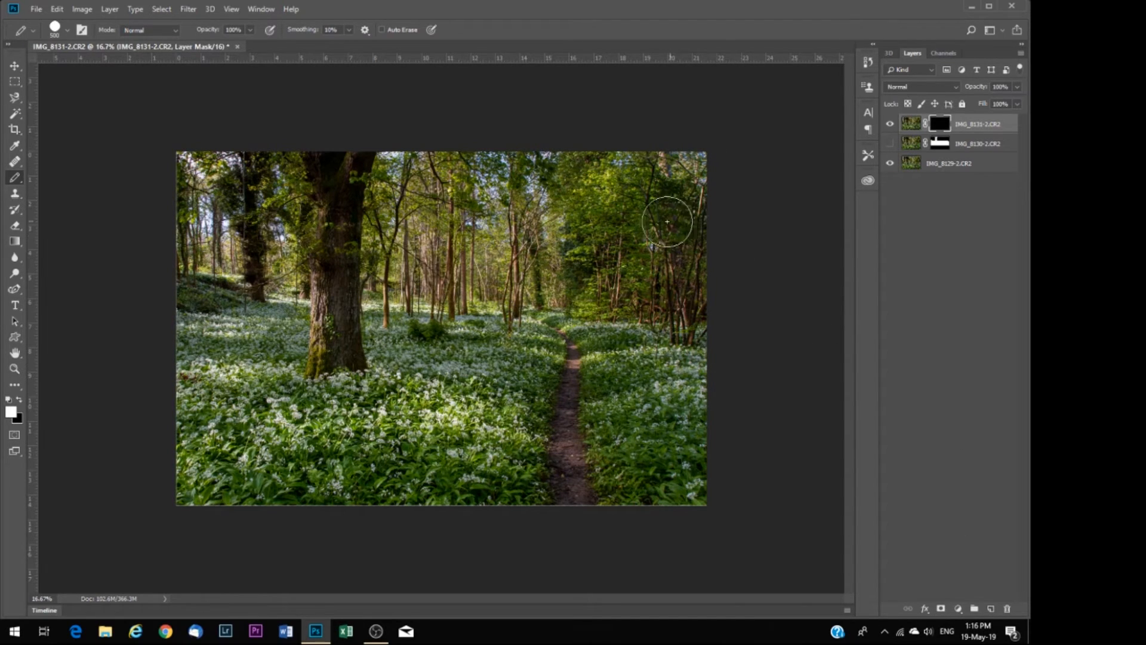
- Paint white over the upper background on both sides of the large trunk on the IMG_8131-2 mask, using an 800 px brush
key(bracketright)
key(bracketright)
key(bracketright)
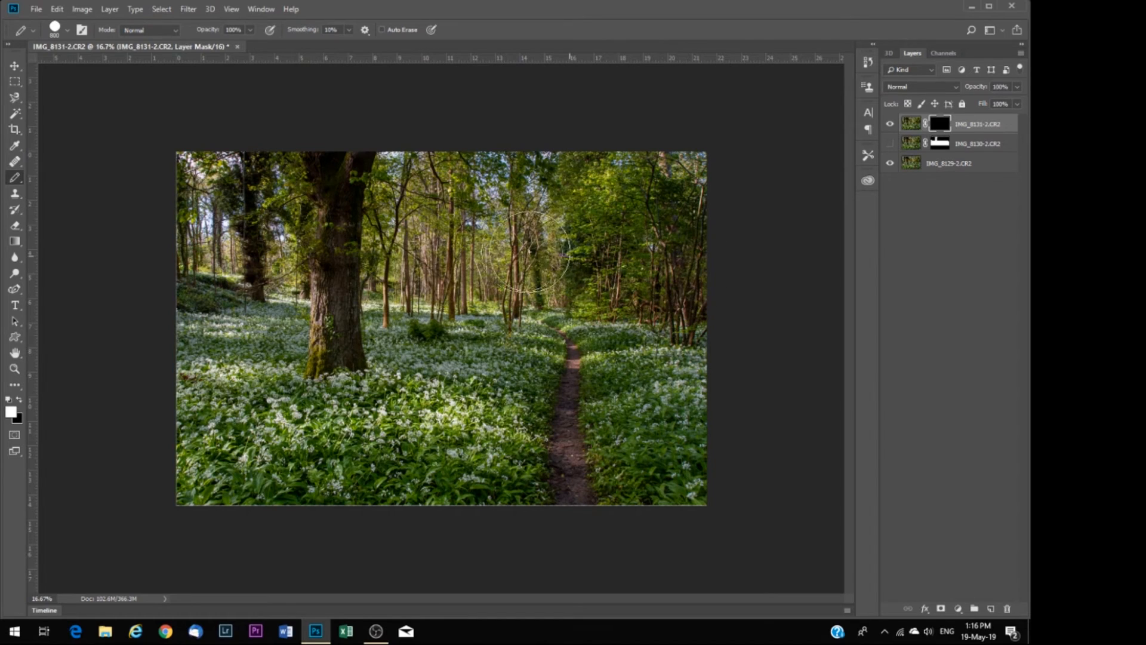
drag(424, 260, 416, 259)
mouse_move(143, 247)
mouse_down()
mouse_move(181, 271)
mouse_move(252, 274)
mouse_move(275, 245)
mouse_move(281, 192)
mouse_move(227, 161)
mouse_move(194, 223)
mouse_move(250, 254)
mouse_move(313, 169)
mouse_up()
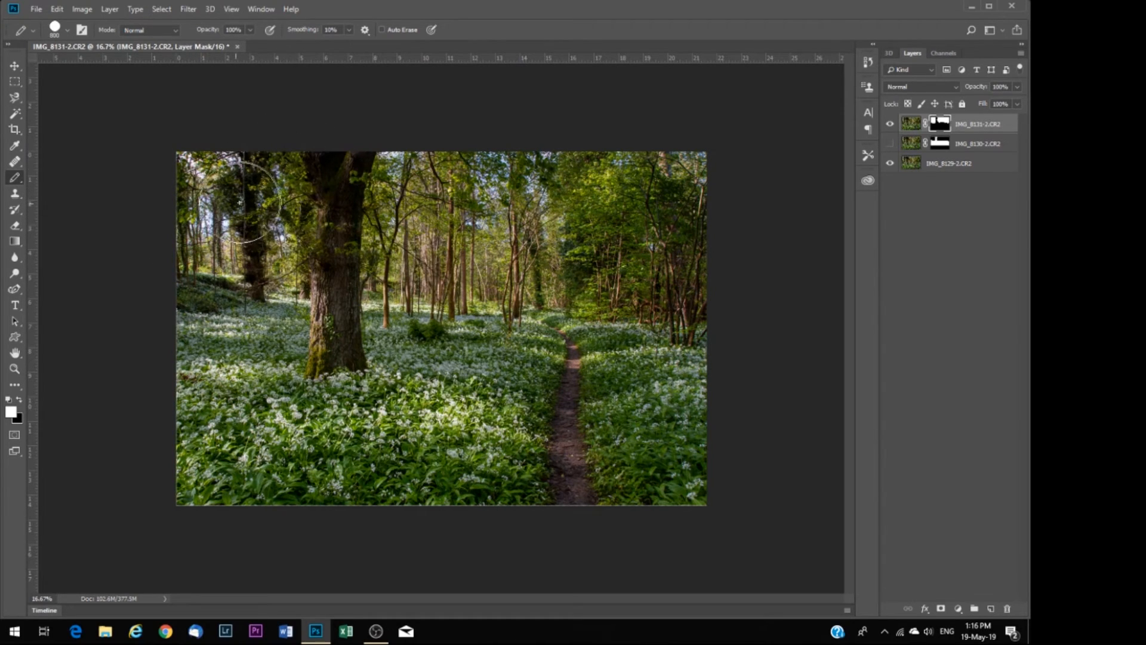
- Examine the flowers, large trunk and upper foliage up close at 66.67%
key(bracketleft)
key(bracketleft)
key(bracketleft)
key(ctrl+minus)
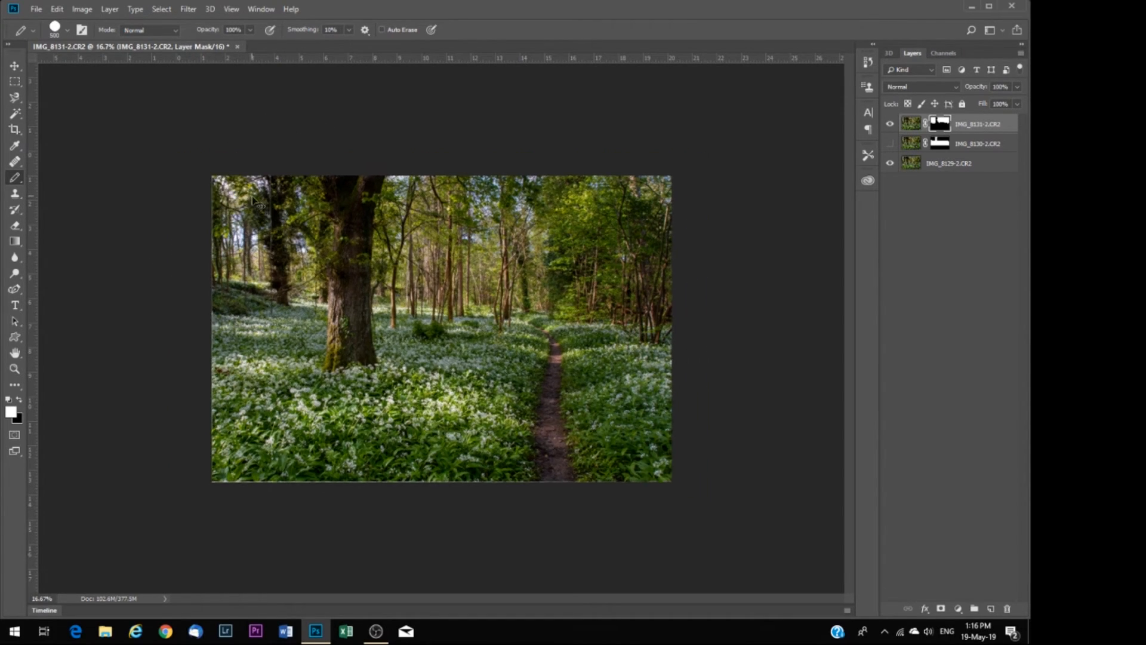
key(ctrl+plus)
key(ctrl+plus)
key(ctrl+plus)
key(ctrl+plus)
key(ctrl+plus)
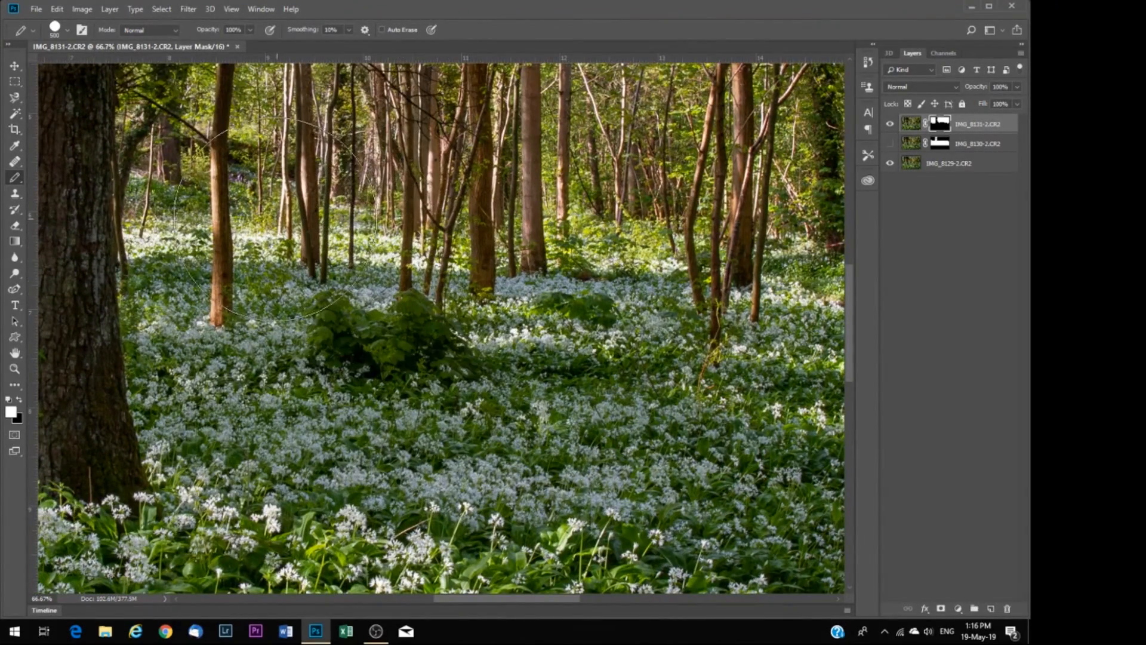
click(22, 355)
drag(138, 213, 313, 595)
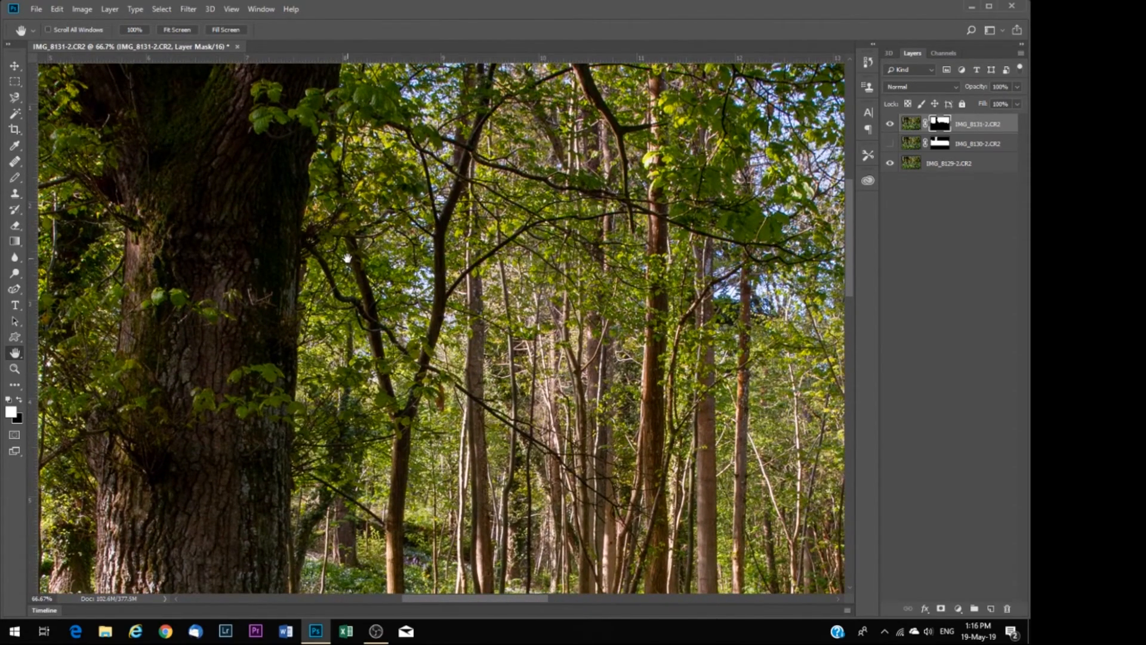
- Reduce the brush size to 250 px for the area around the trunk and return to the whole image
key(b)
key(bracketleft)
key(bracketleft)
key(bracketleft)
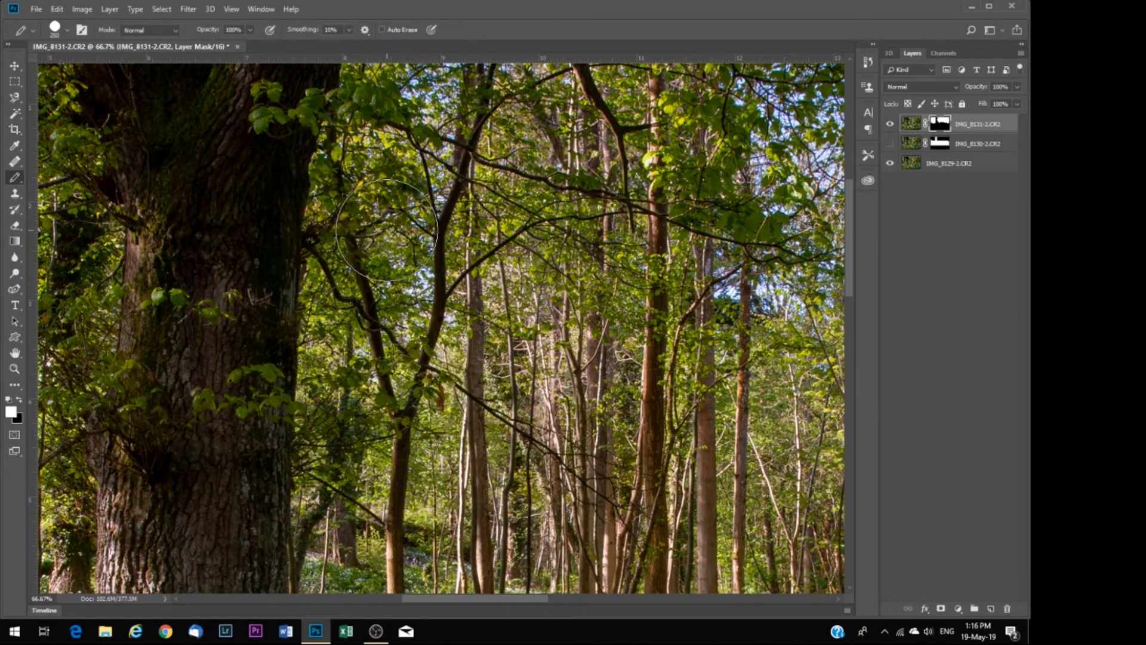
key(ctrl+minus)
key(ctrl+minus)
key(ctrl+minus)
key(ctrl+minus)
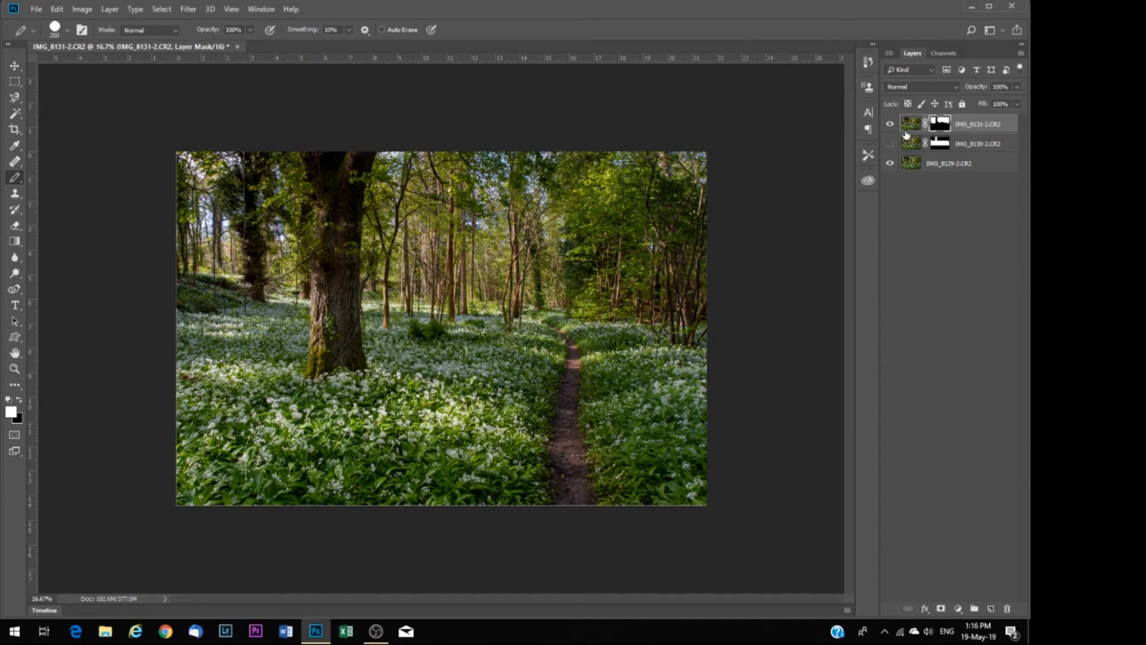
- Show IMG_8130-2 again, select all three layers and merge the visible layers into one
shift+click(973, 169)
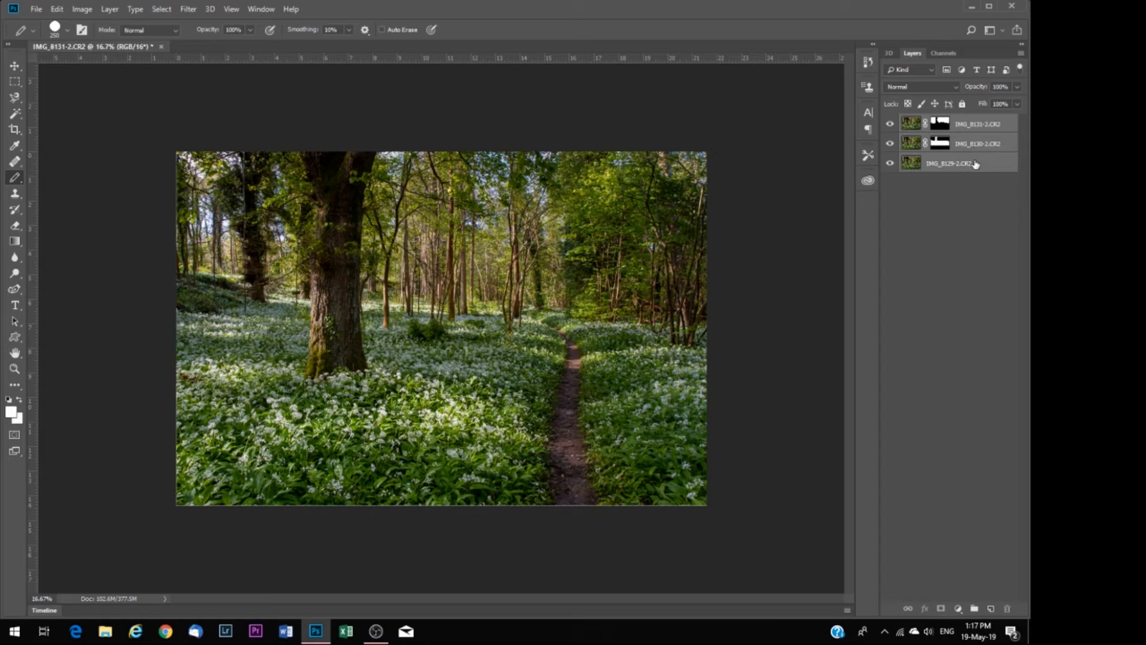
click(103, 9)
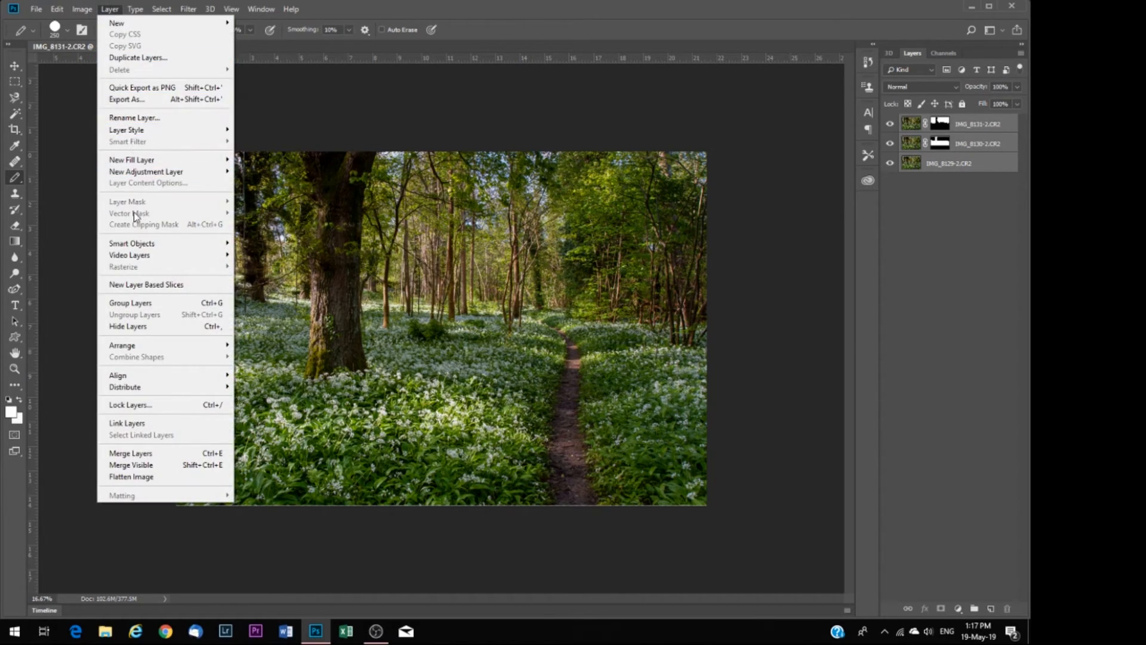
click(145, 467)
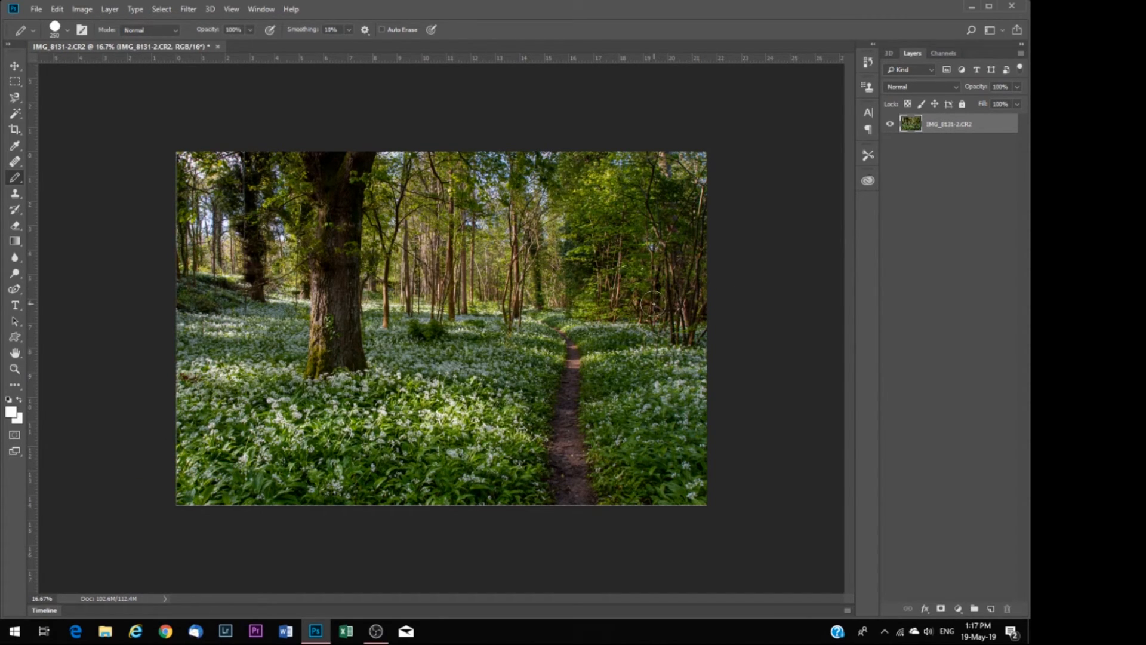
- Inspect the merged image at 50% across the trunk, flowers, path and upper foliage for sharpness
key(ctrl+plus)
key(ctrl+plus)
key(ctrl+plus)
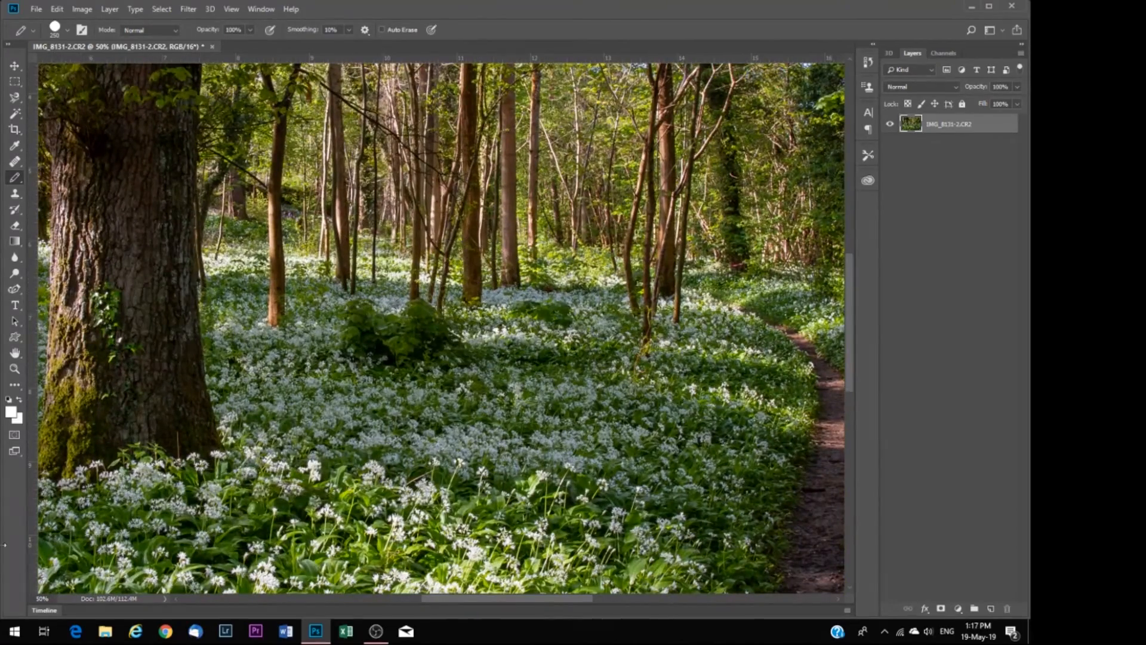
click(15, 354)
drag(382, 481, 298, 569)
drag(608, 420, 360, 347)
drag(531, 289, 437, 298)
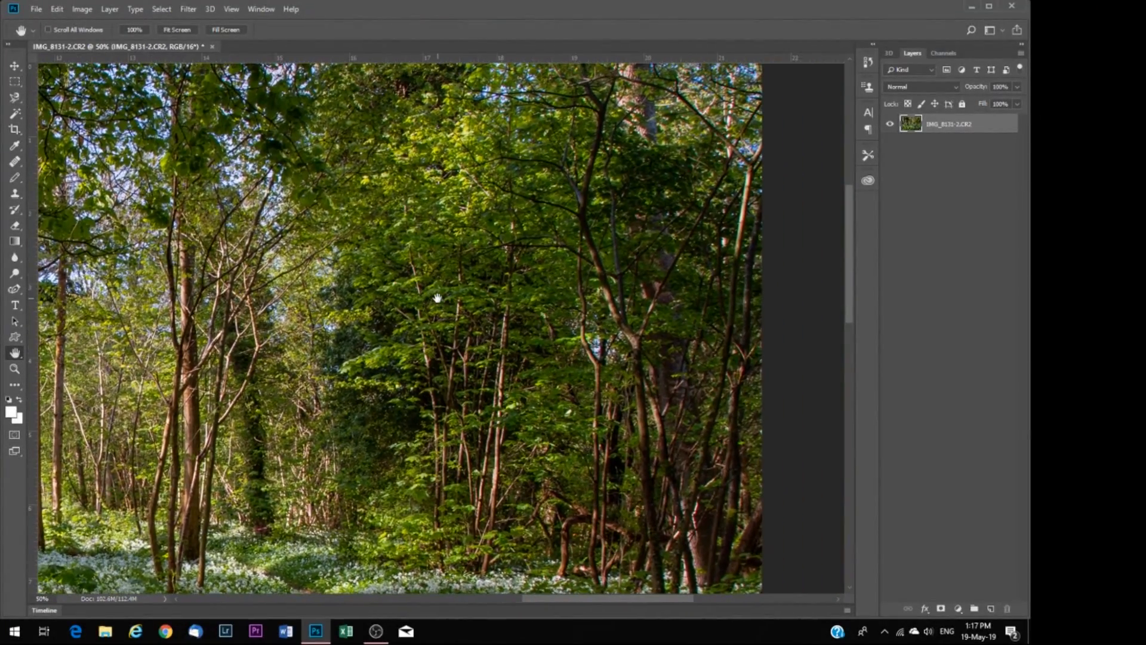
scroll(438, 297, down, 4)
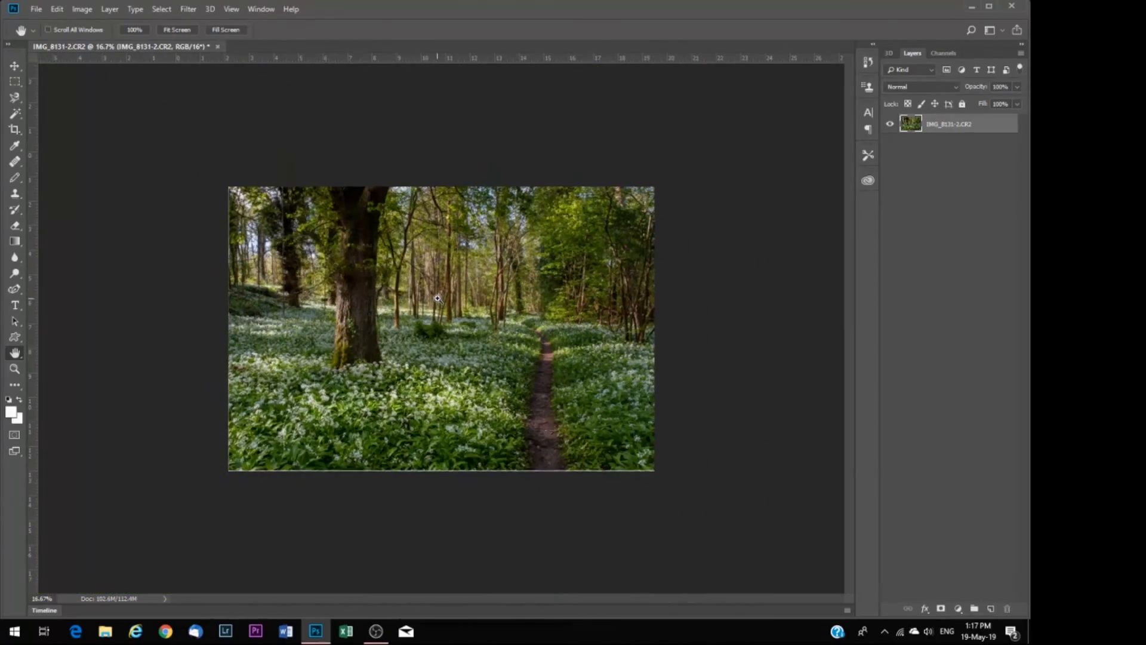
scroll(438, 297, up, 1)
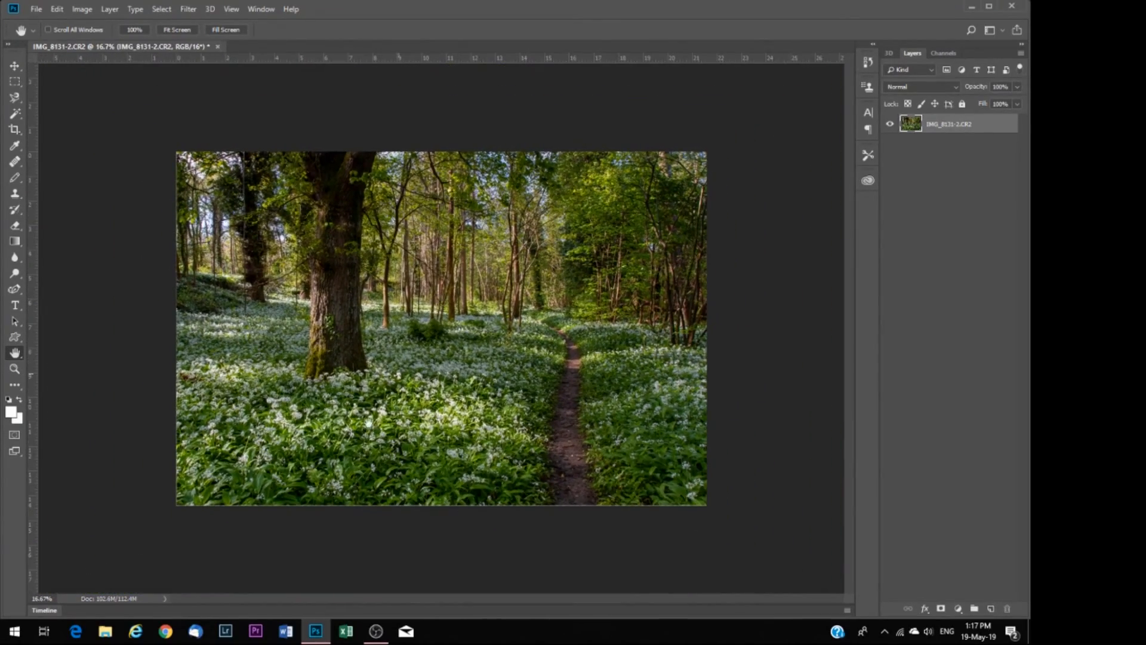